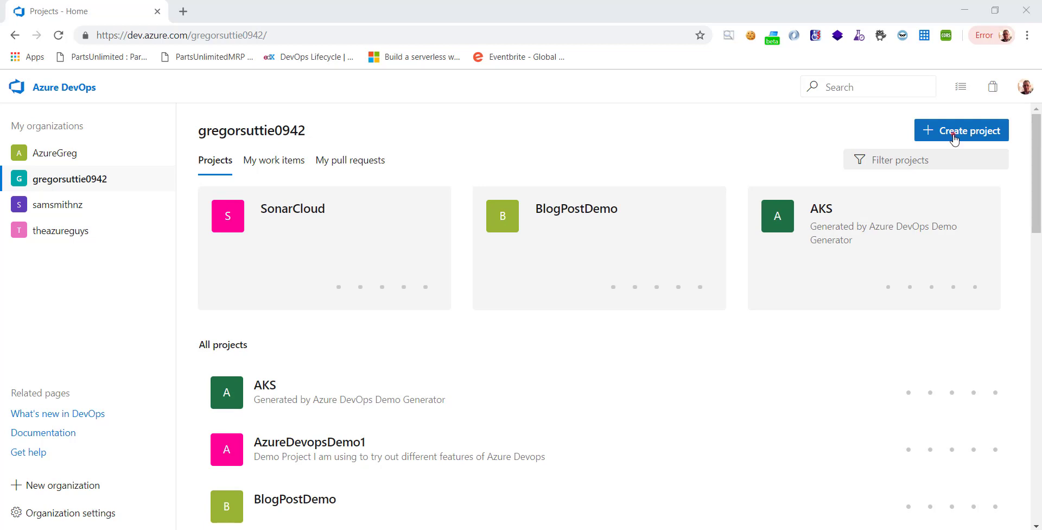
# Step: Create a private project named MVCDemoWebApp with the description "MVCDemo Webapp for Azure Devops"
pyautogui.click(955, 136)
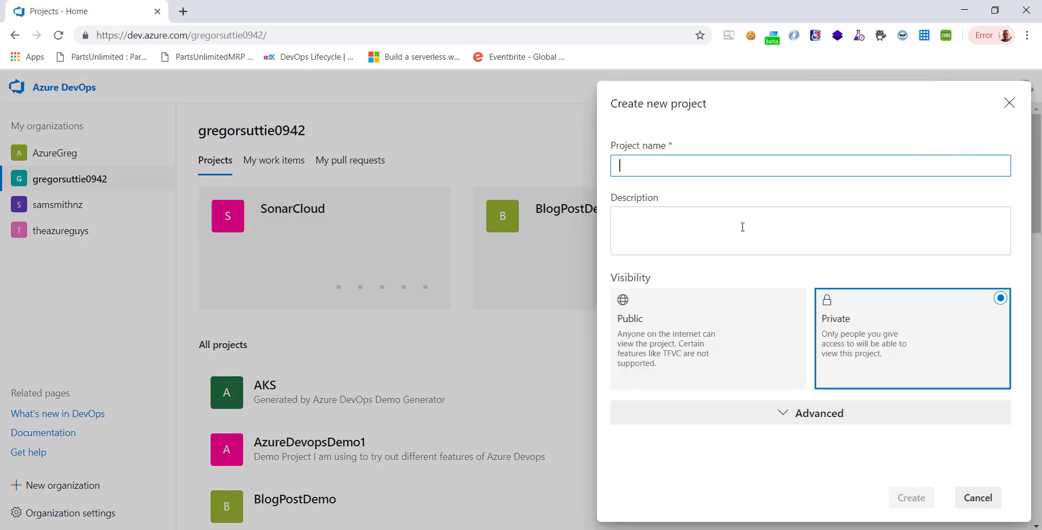
pyautogui.write('MVCDemoWebApp')
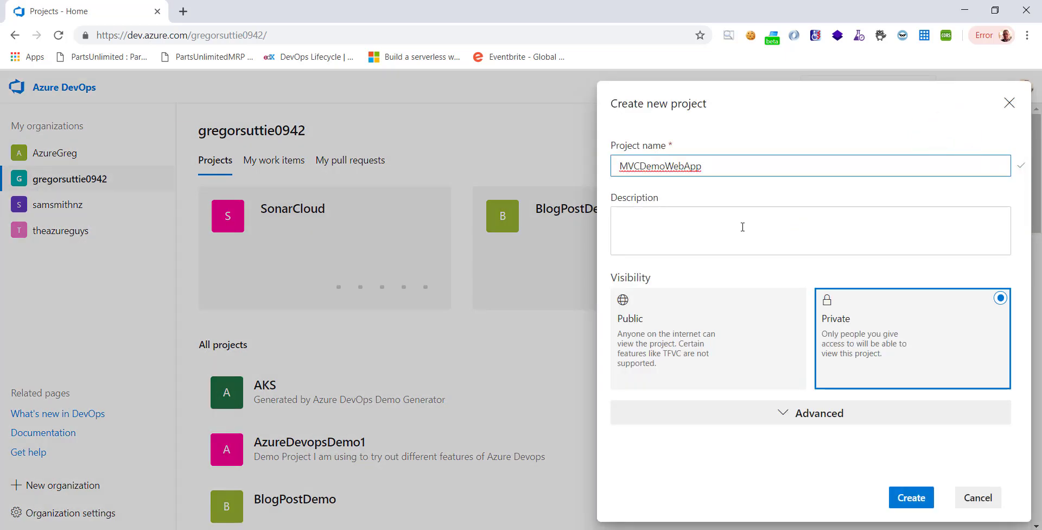
pyautogui.click(743, 227)
pyautogui.write('MVCDemo Webapp for Azure Devops')
pyautogui.click(911, 497)
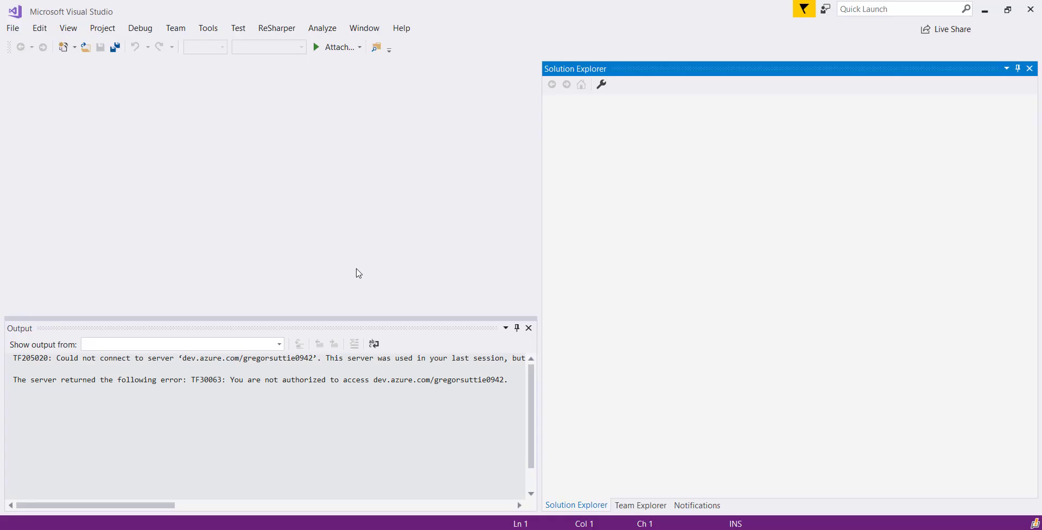
# Step: In Visual Studio, create an ASP.NET Web Application (.NET Framework) project named MVCDemoWebapp from the MVC template without authentication
pyautogui.click(529, 328)
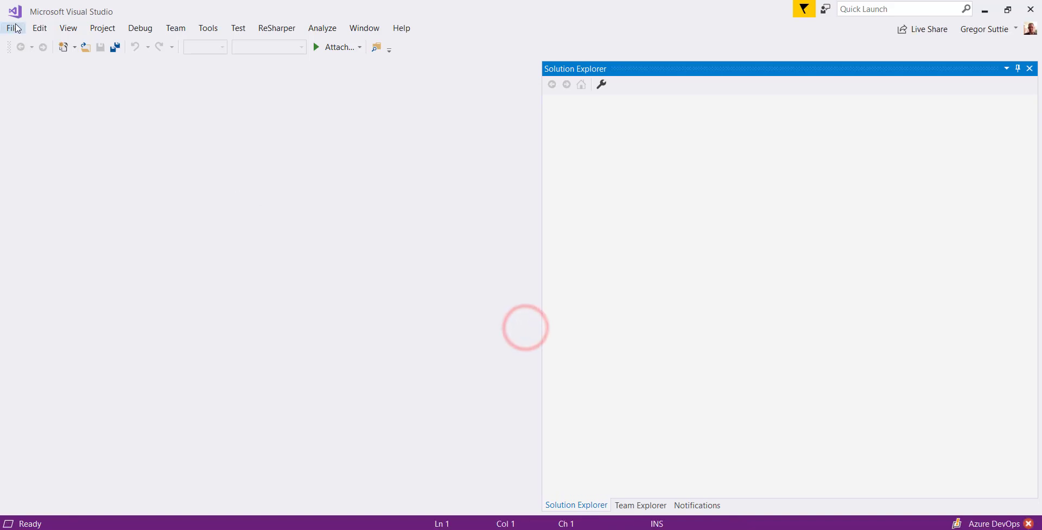
pyautogui.click(13, 28)
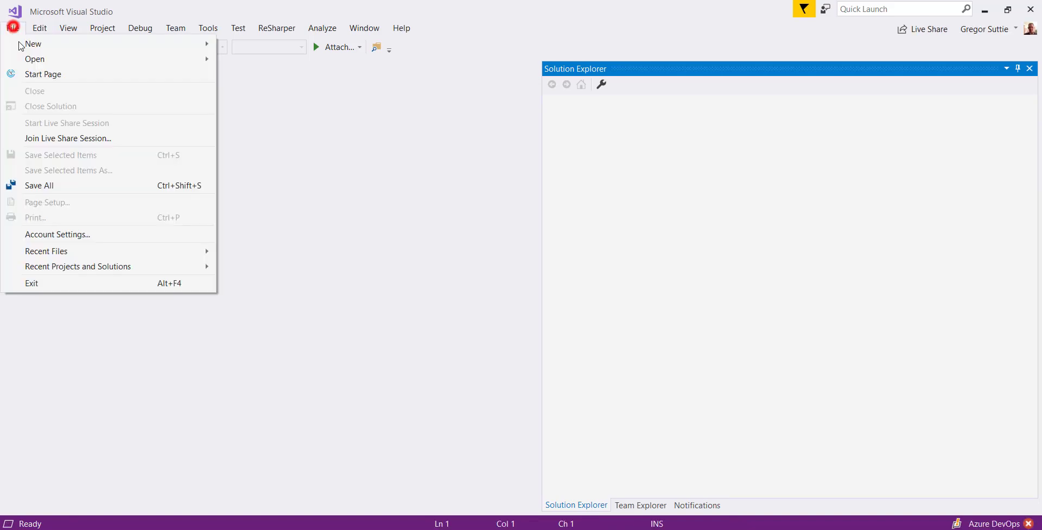
pyautogui.moveTo(32, 42)
pyautogui.click(245, 43)
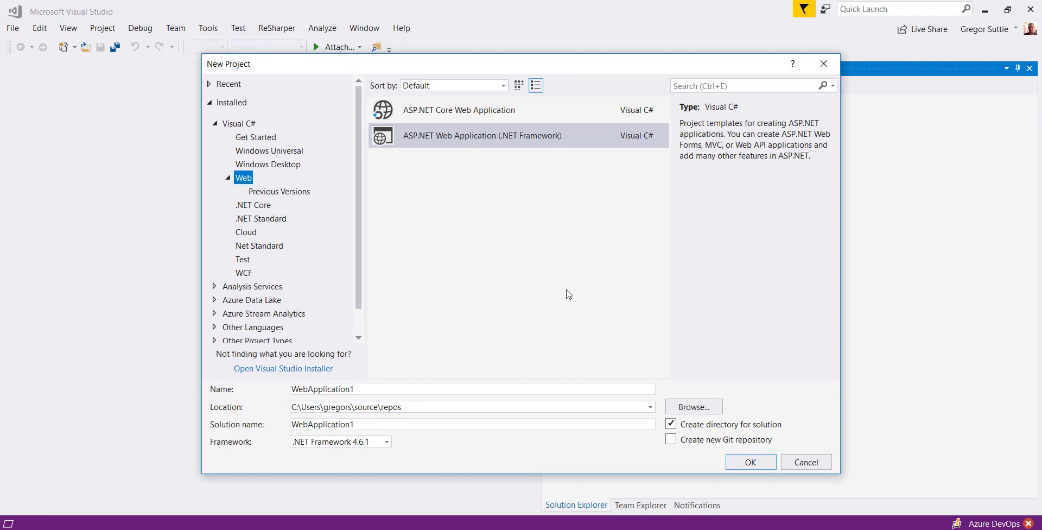
pyautogui.doubleClick(363, 388)
pyautogui.write('M')
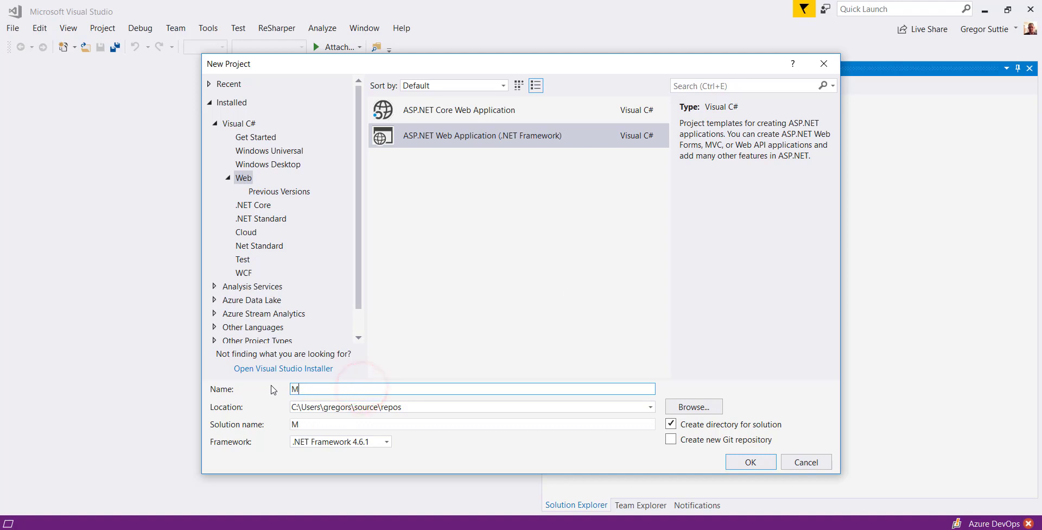
pyautogui.write('VCDemoWeb')
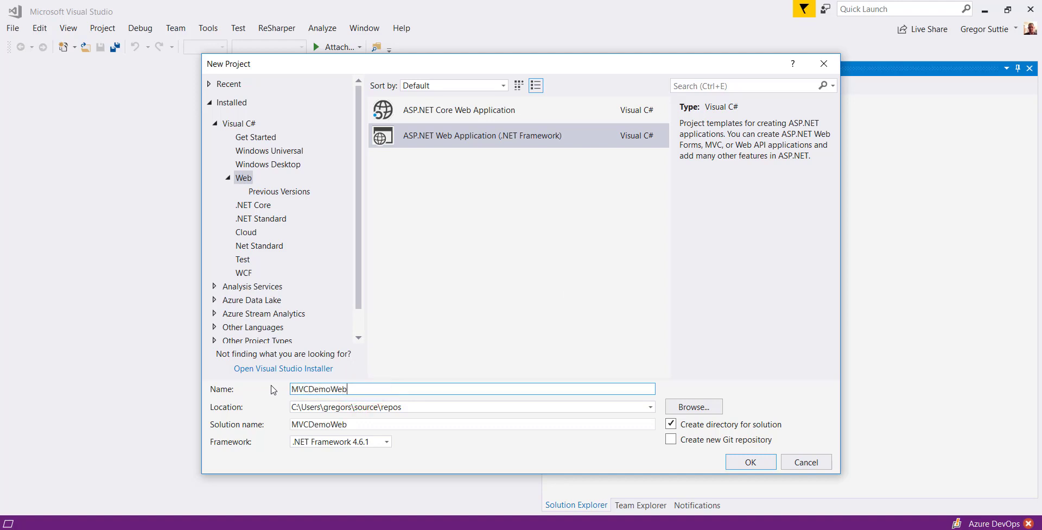
pyautogui.write('app')
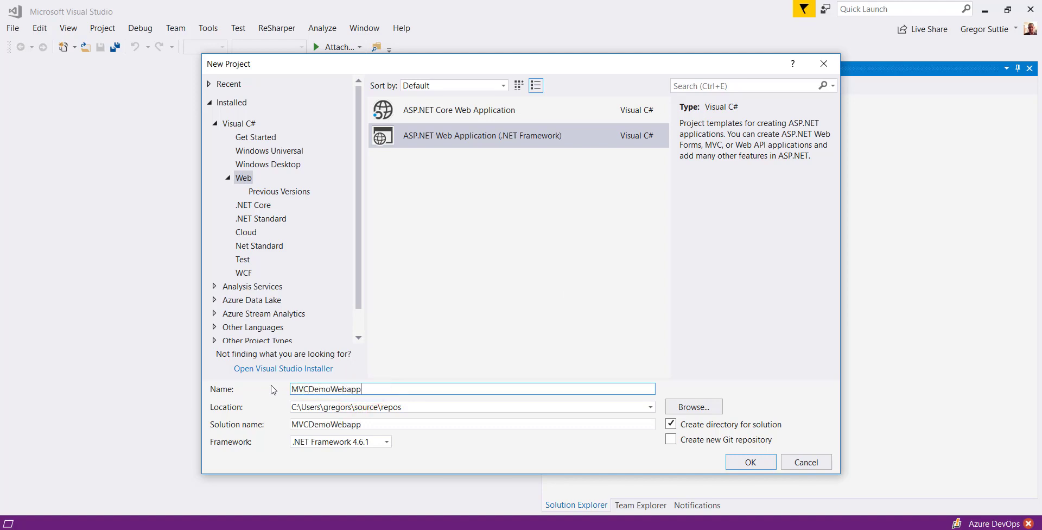
pyautogui.click(751, 461)
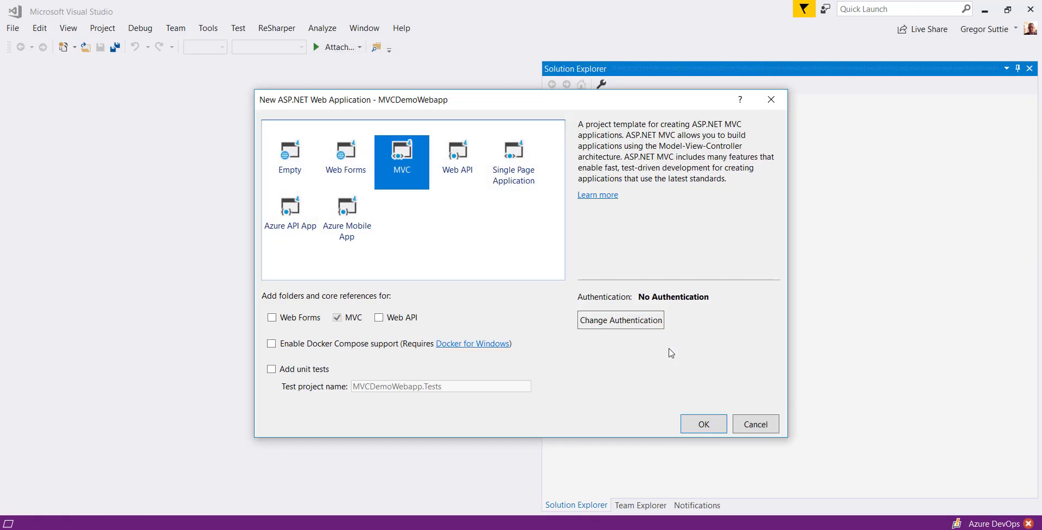
pyautogui.click(713, 424)
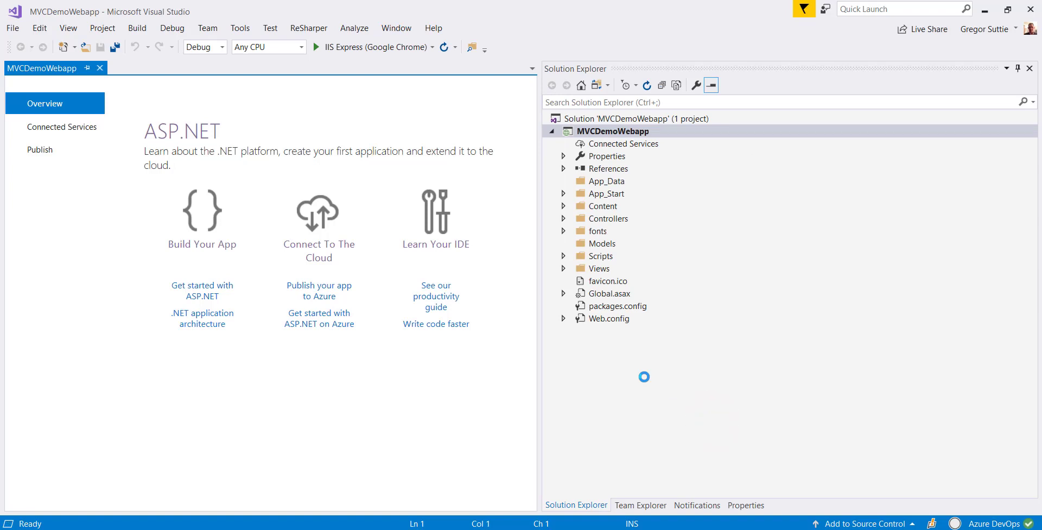
# Step: Run the web app in IIS Express to check its home page in the browser, and close it
pyautogui.click(357, 48)
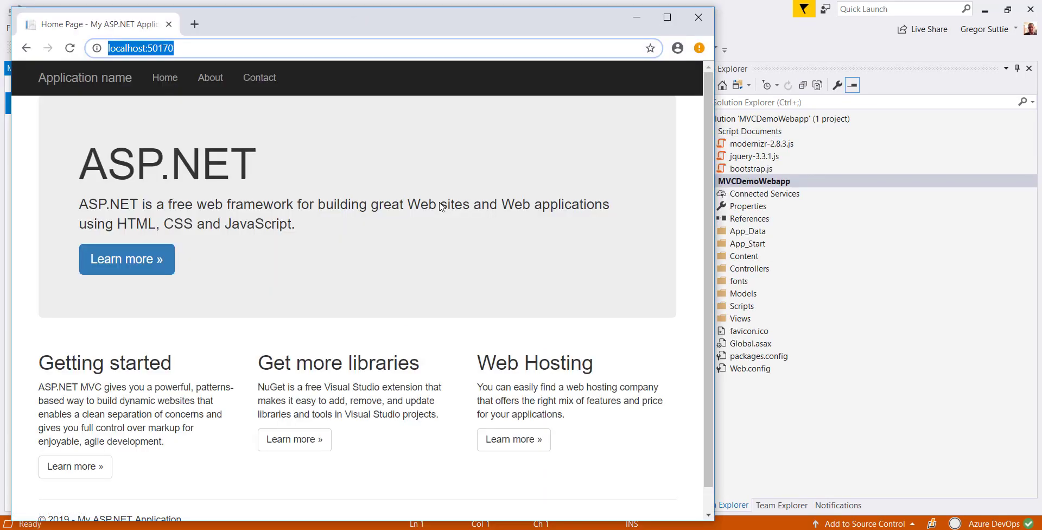
pyautogui.click(698, 17)
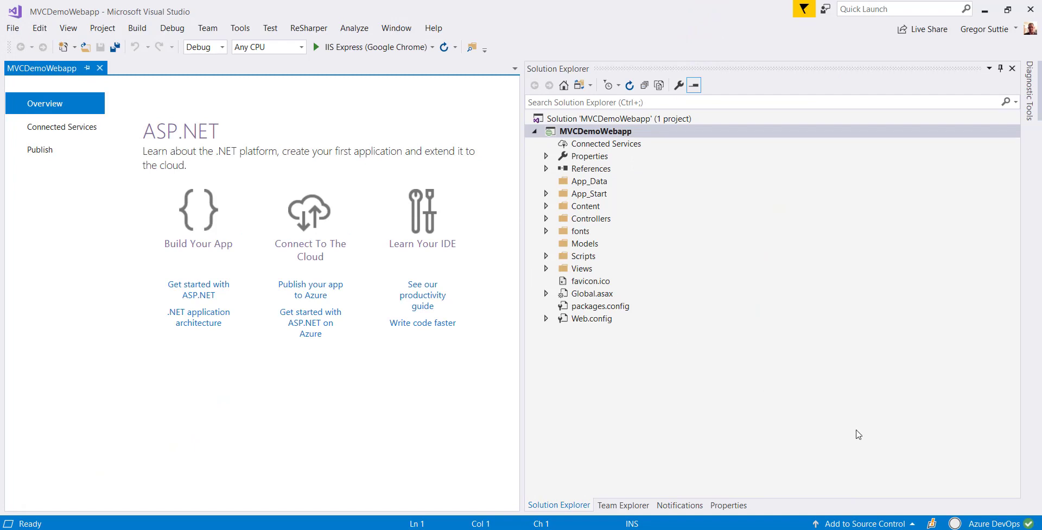
# Step: Add the solution to Git source control and publish it as the MVCDemoWebApp repository in the Azure DevOps project
pyautogui.click(914, 521)
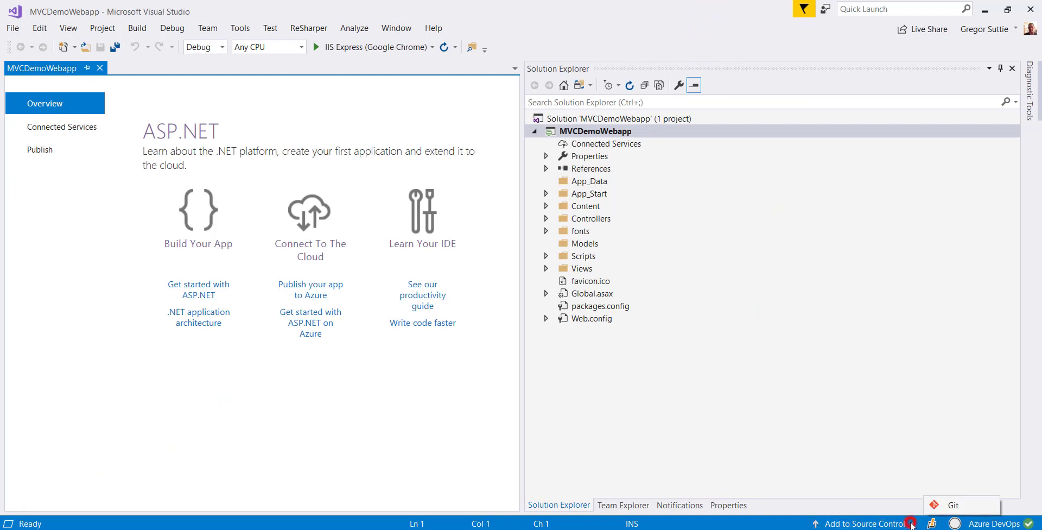
pyautogui.click(944, 505)
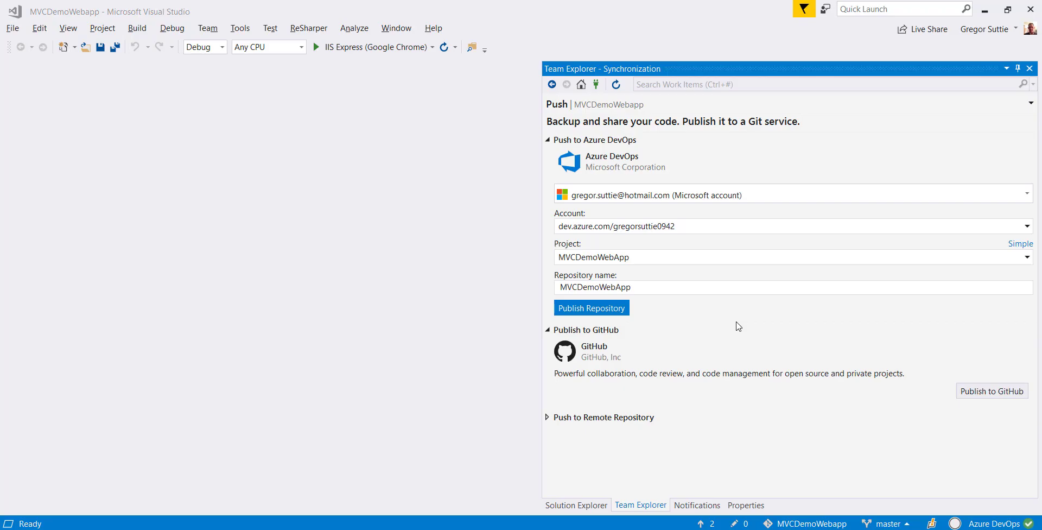
pyautogui.click(599, 308)
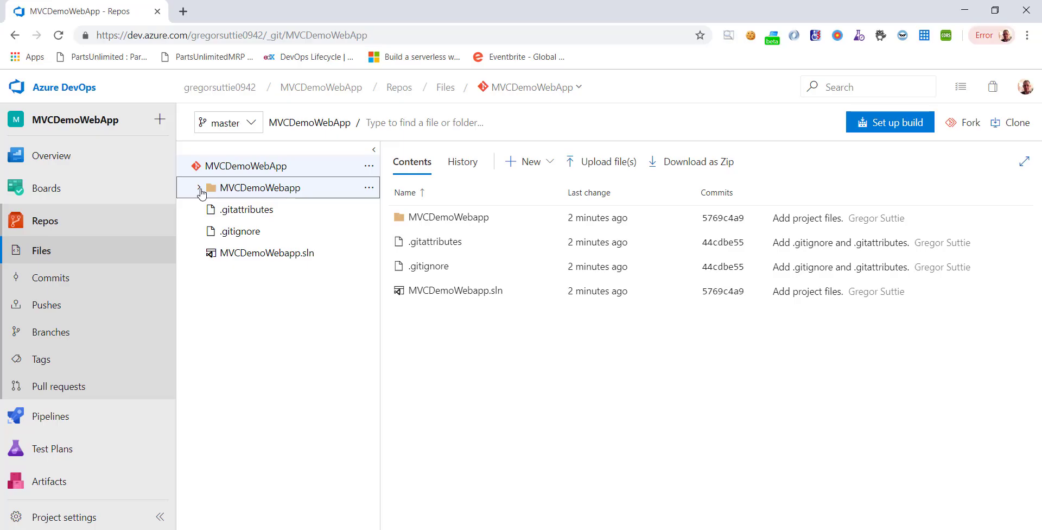
# Step: In Azure DevOps, create a build pipeline with the visual designer from the MVCDemoWebApp repository's master branch, using the ASP.NET template
pyautogui.click(93, 283)
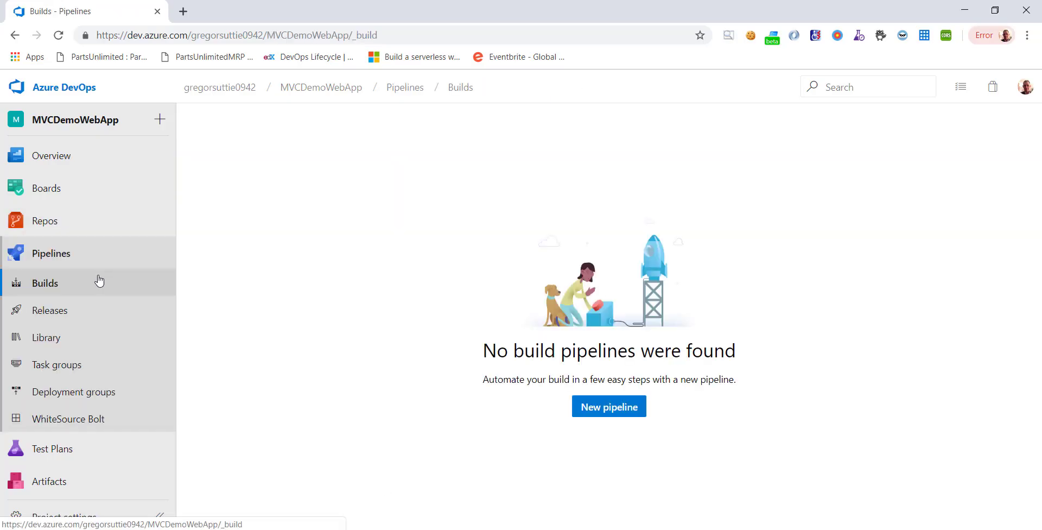
pyautogui.click(596, 407)
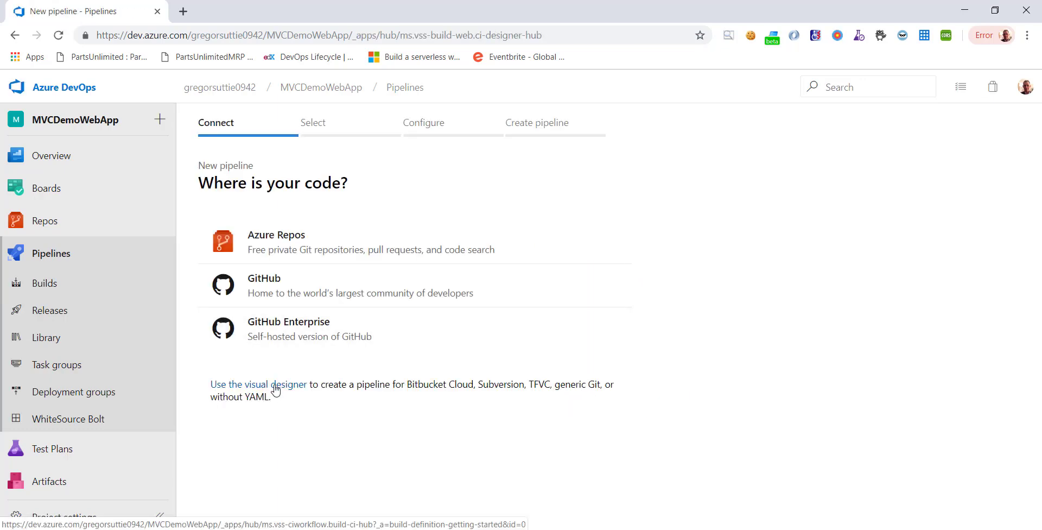
pyautogui.click(275, 387)
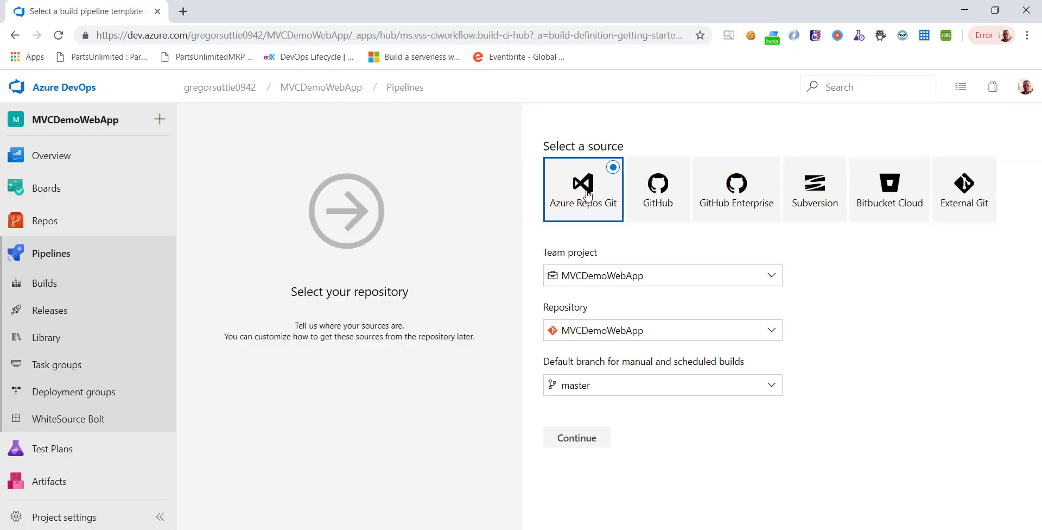
pyautogui.click(586, 444)
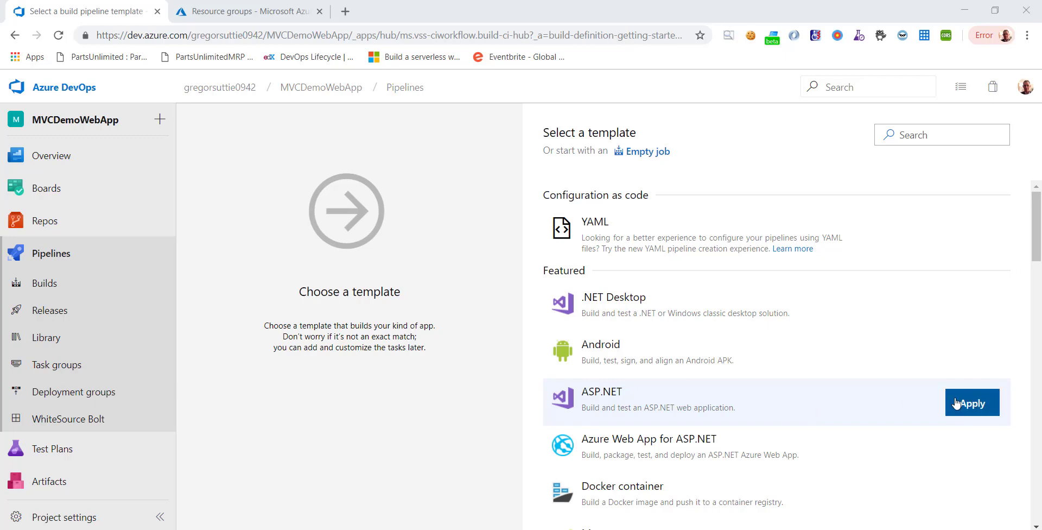
pyautogui.click(956, 403)
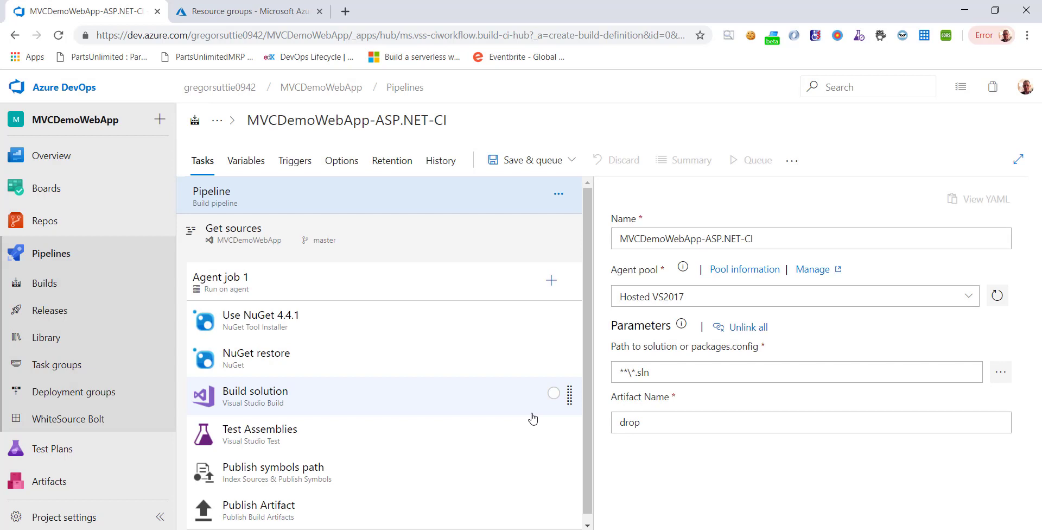
# Step: Save and queue the MVCDemoWebApp-ASP.NET-CI build on the Hosted VS2017 pool, and open the queued build's logs
pyautogui.click(571, 160)
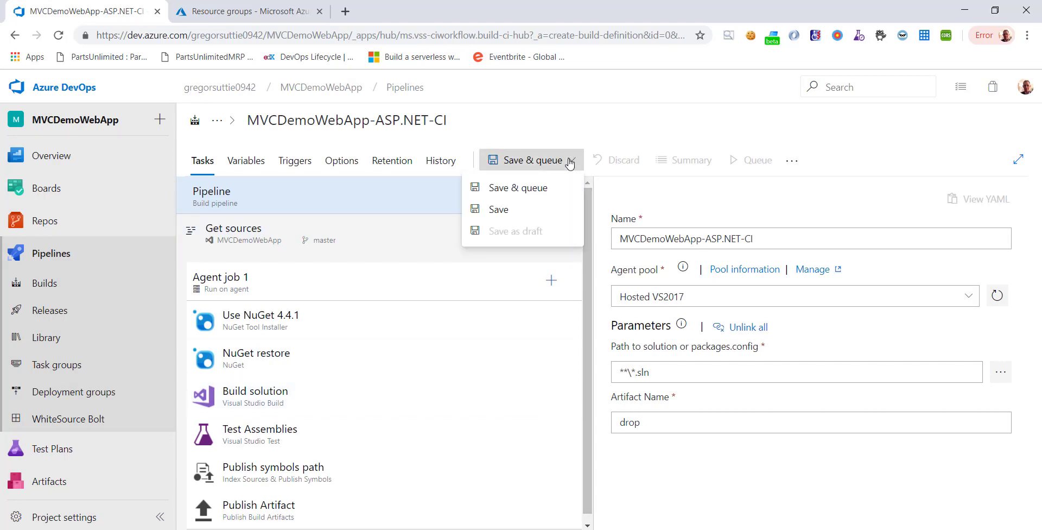
pyautogui.click(537, 189)
pyautogui.click(602, 520)
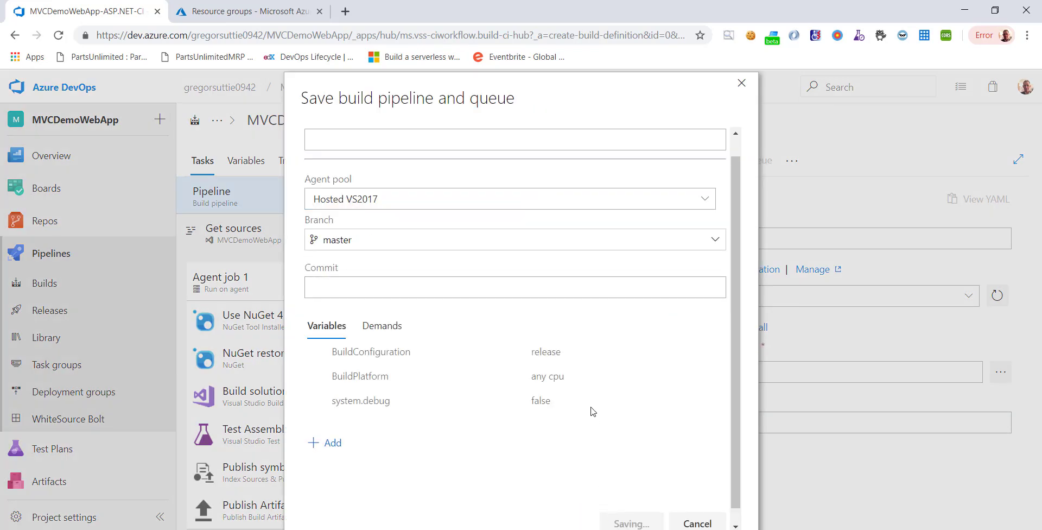
pyautogui.click(274, 157)
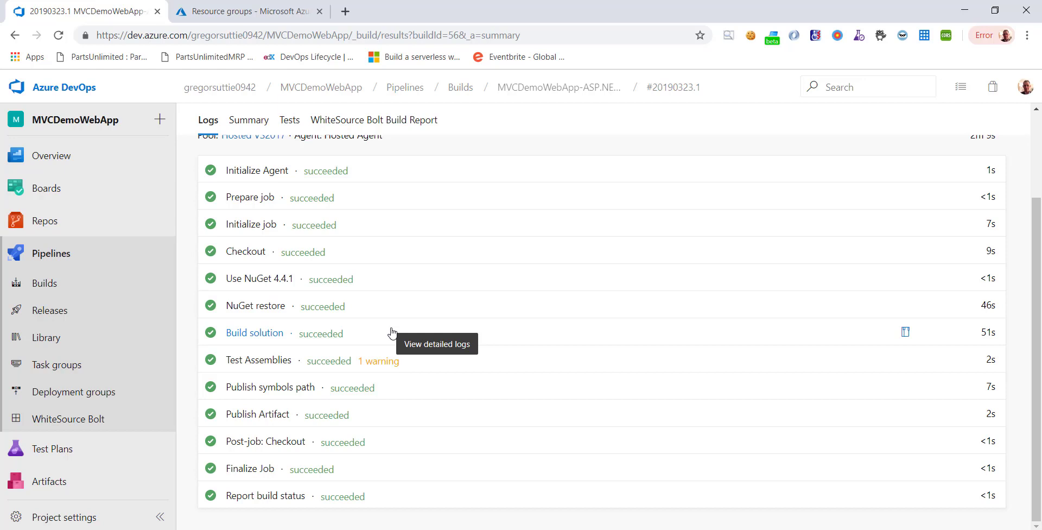
# Step: Create a release pipeline that starts with an empty job, and name its stage Development
pyautogui.click(97, 316)
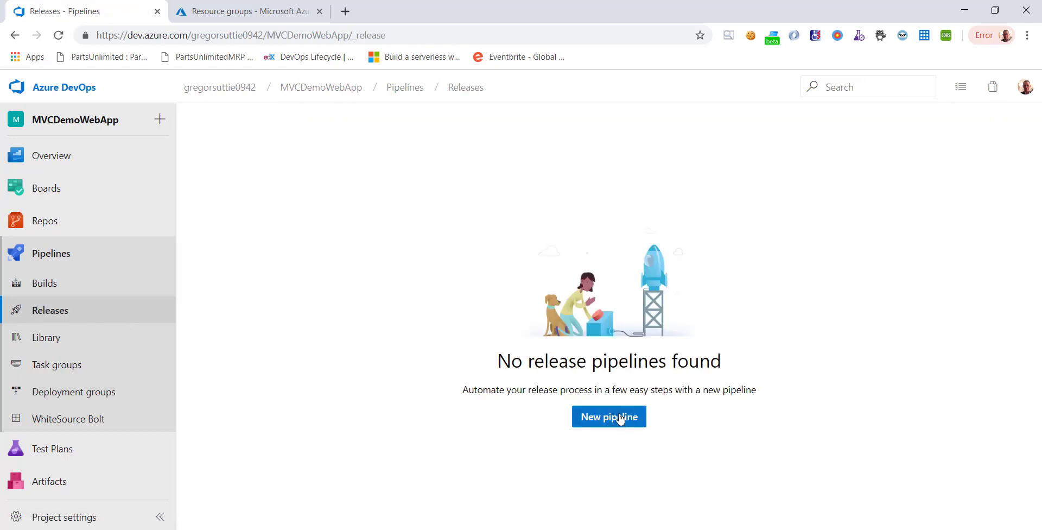
pyautogui.click(620, 419)
pyautogui.click(620, 419)
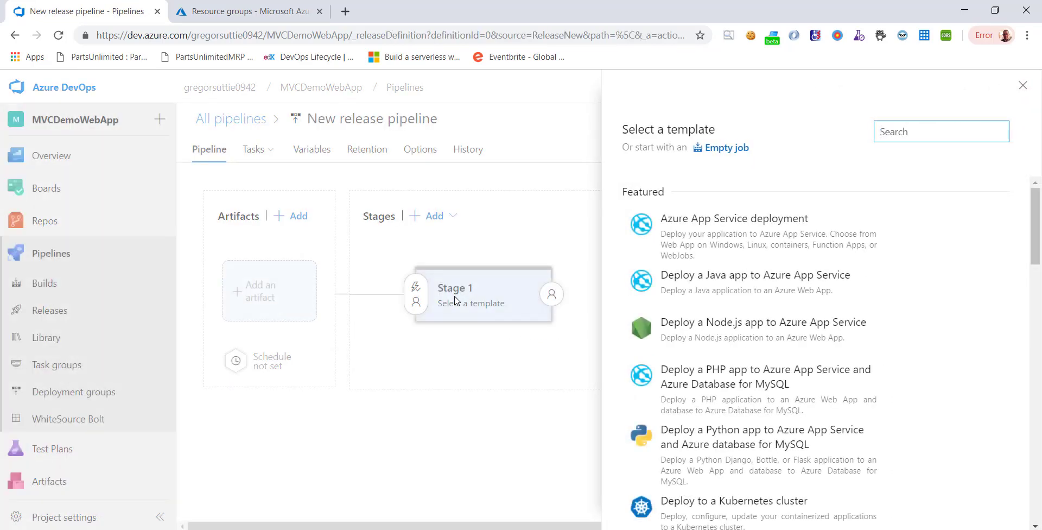
pyautogui.click(730, 151)
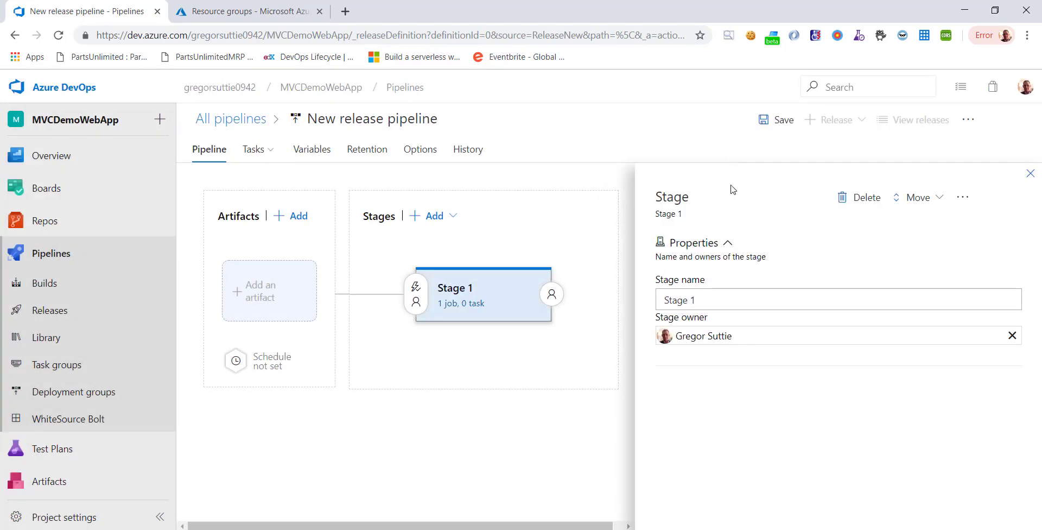
pyautogui.tripleClick(710, 299)
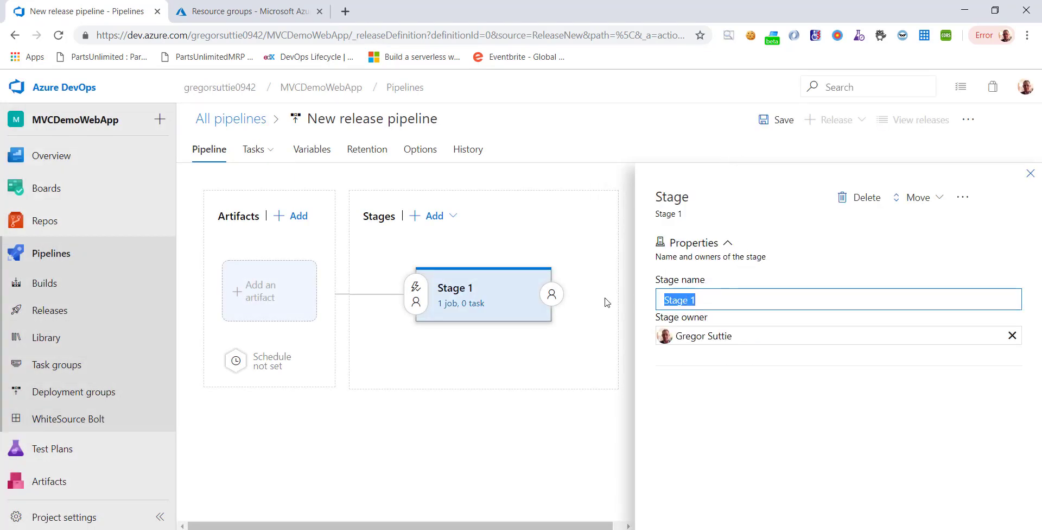
pyautogui.write('Development')
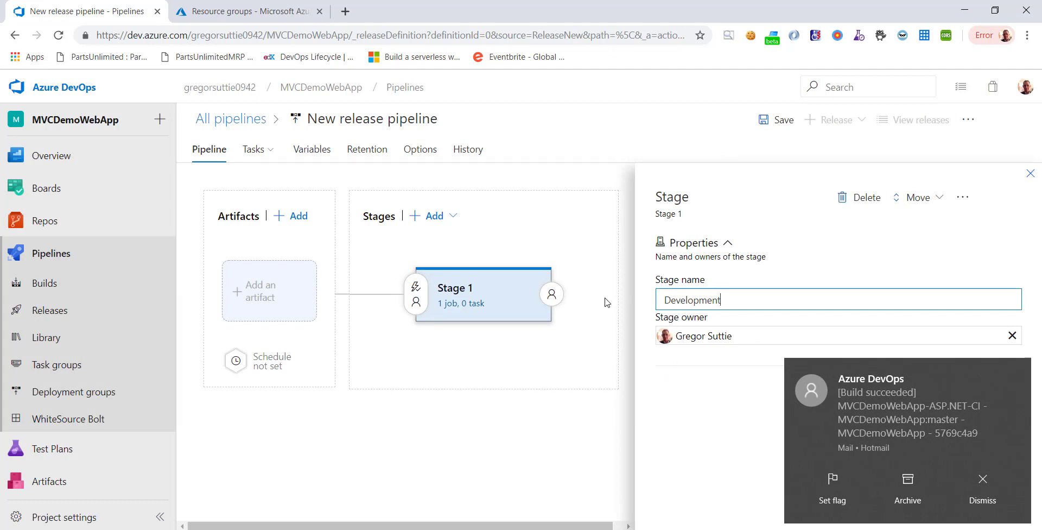
pyautogui.click(983, 480)
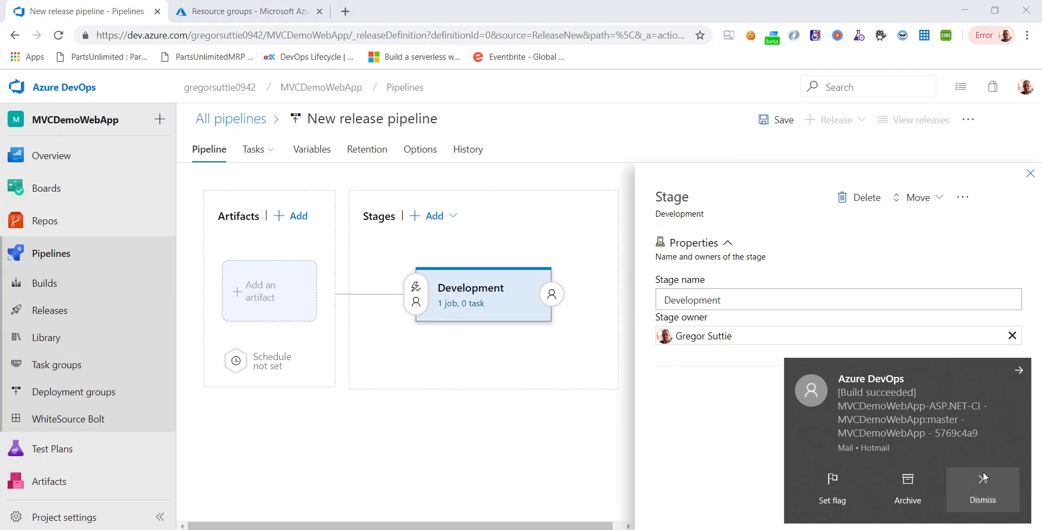
pyautogui.click(1029, 174)
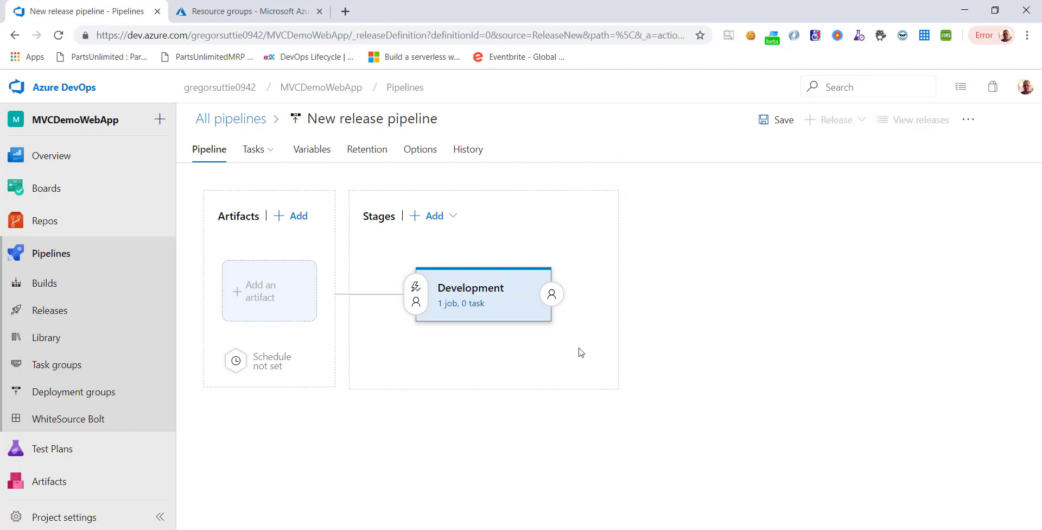
# Step: Add the MVCDemoWebApp-ASP.NET-CI build as the release pipeline's artifact, with the latest version as default
pyautogui.click(258, 301)
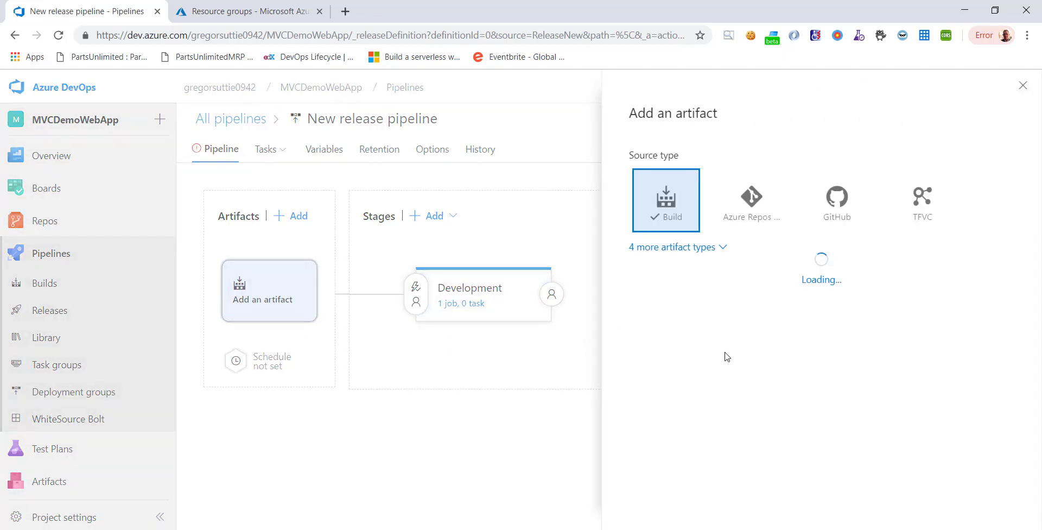
pyautogui.click(1003, 345)
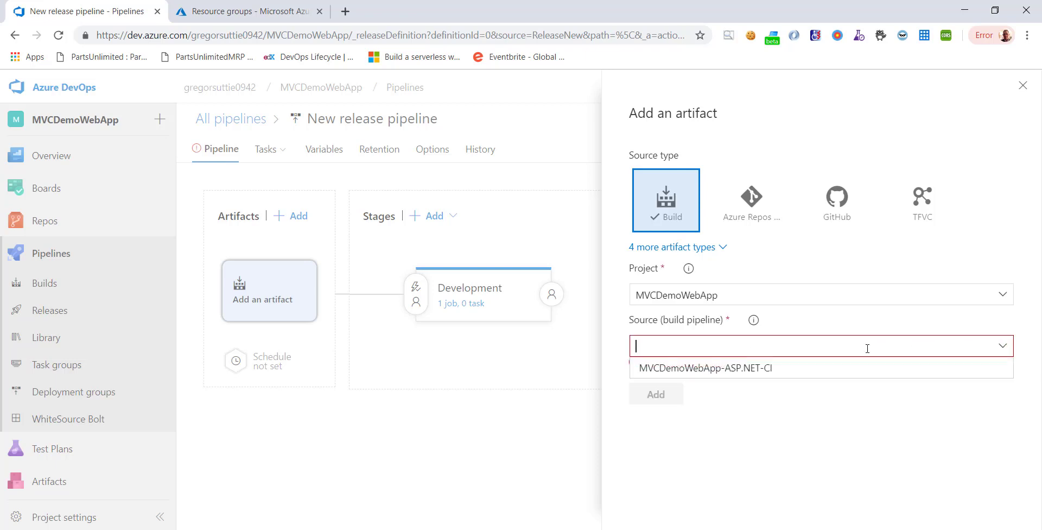
pyautogui.click(735, 374)
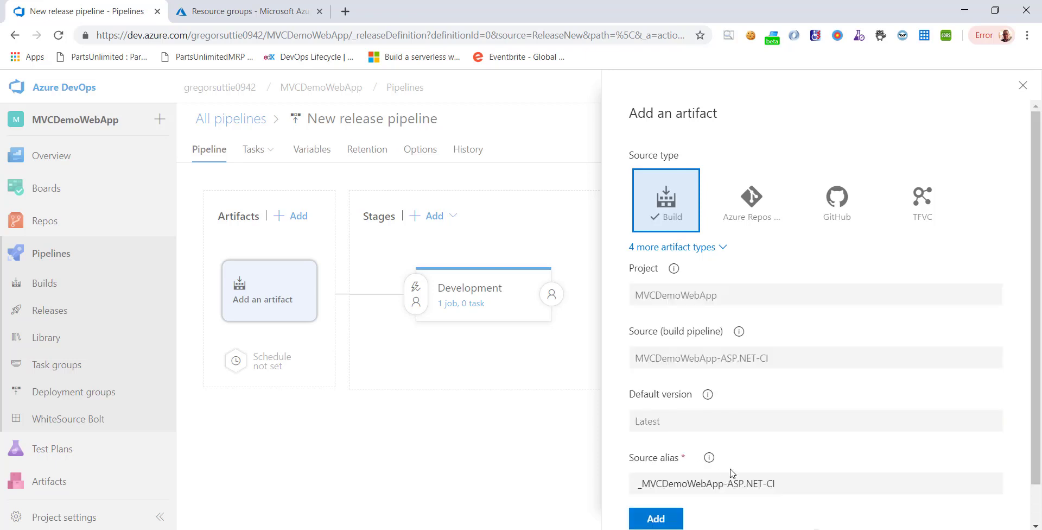
pyautogui.click(655, 525)
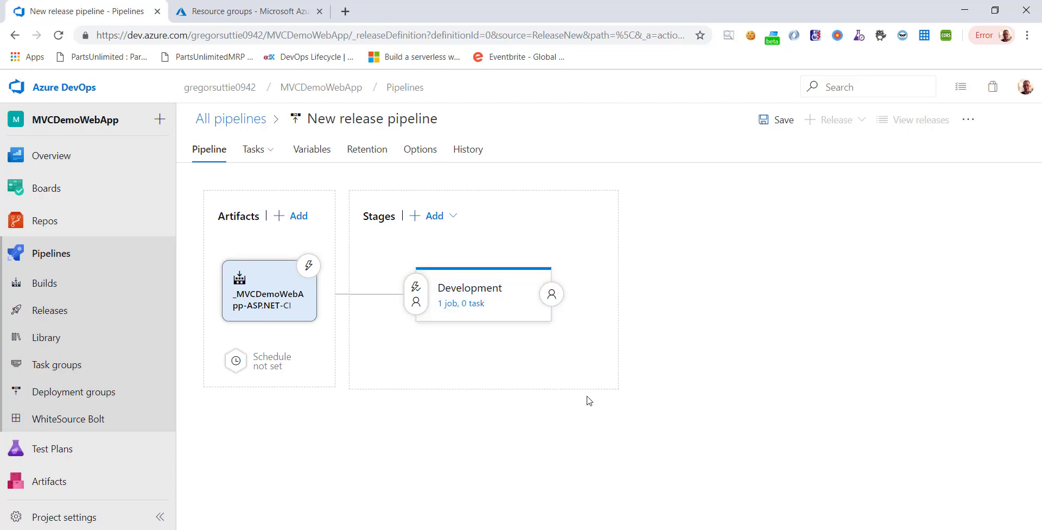
# Step: Switch to the Azure portal and create a resource group named DemoWebApp in the West Europe region
pyautogui.click(271, 13)
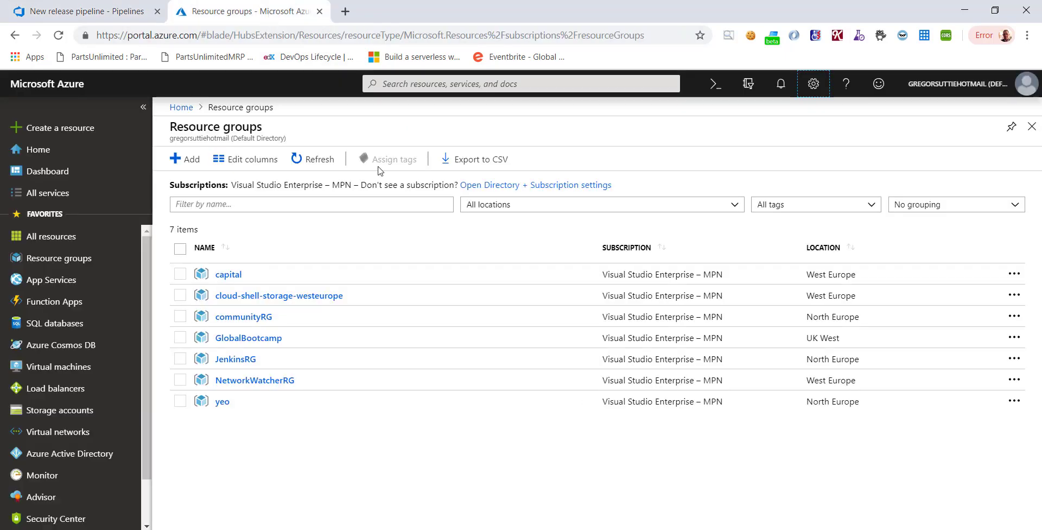
pyautogui.click(188, 158)
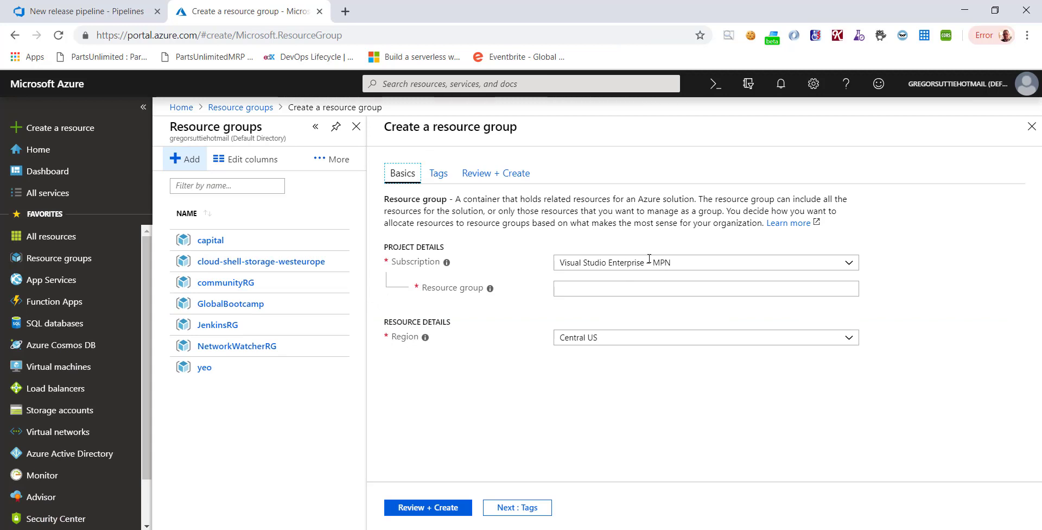
pyautogui.click(639, 289)
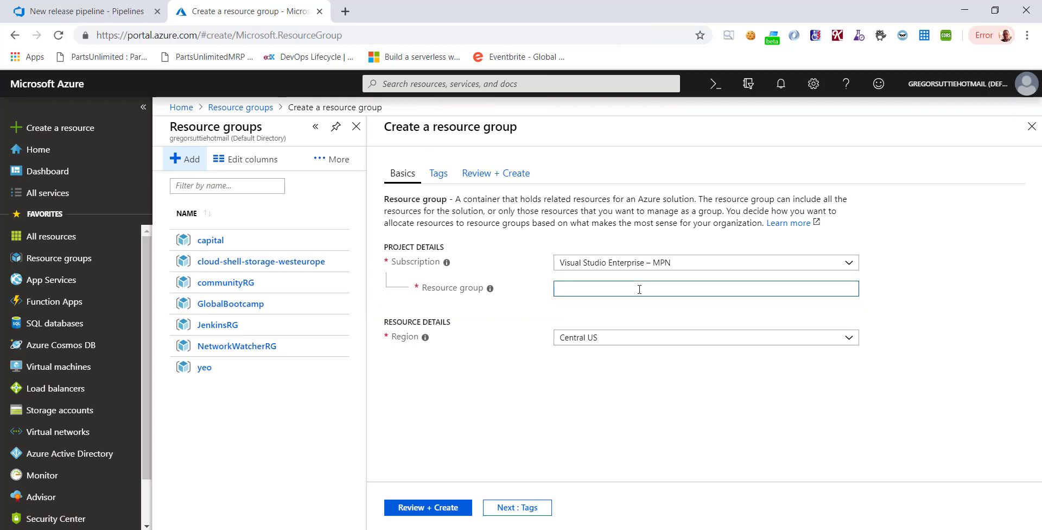
pyautogui.write('DemoWebApp')
pyautogui.click(632, 337)
pyautogui.scroll(-3, 634, 285)
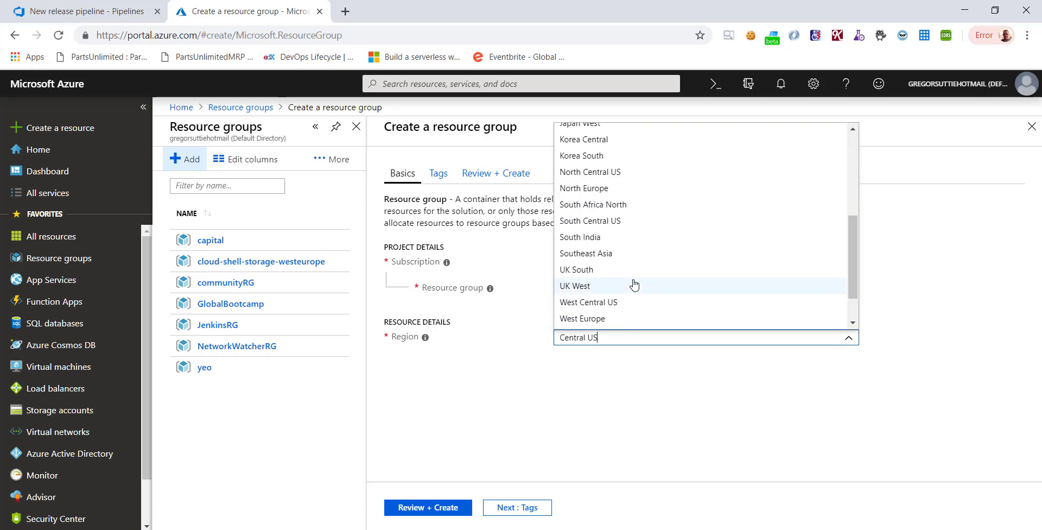
pyautogui.scroll(-3, 633, 284)
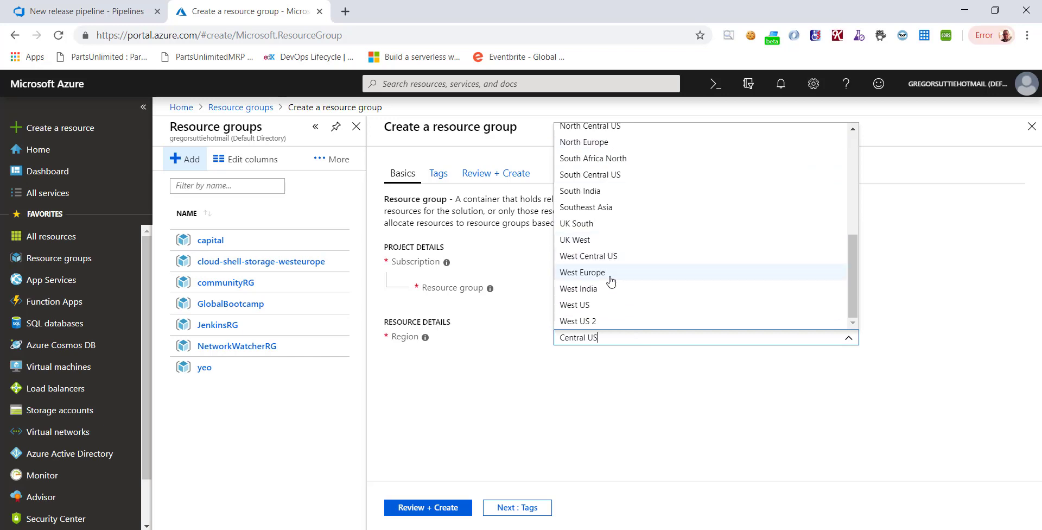
pyautogui.click(544, 276)
pyautogui.click(413, 506)
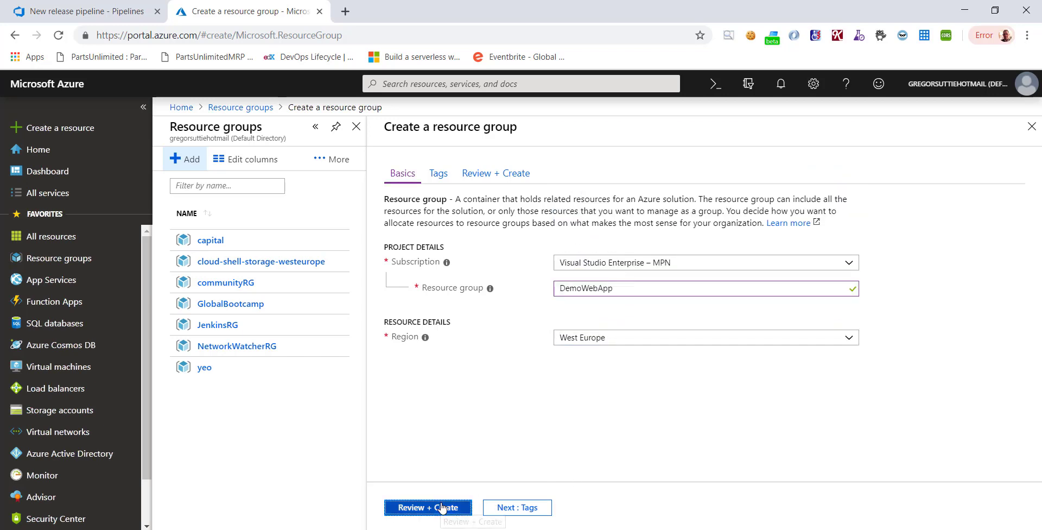
pyautogui.click(410, 509)
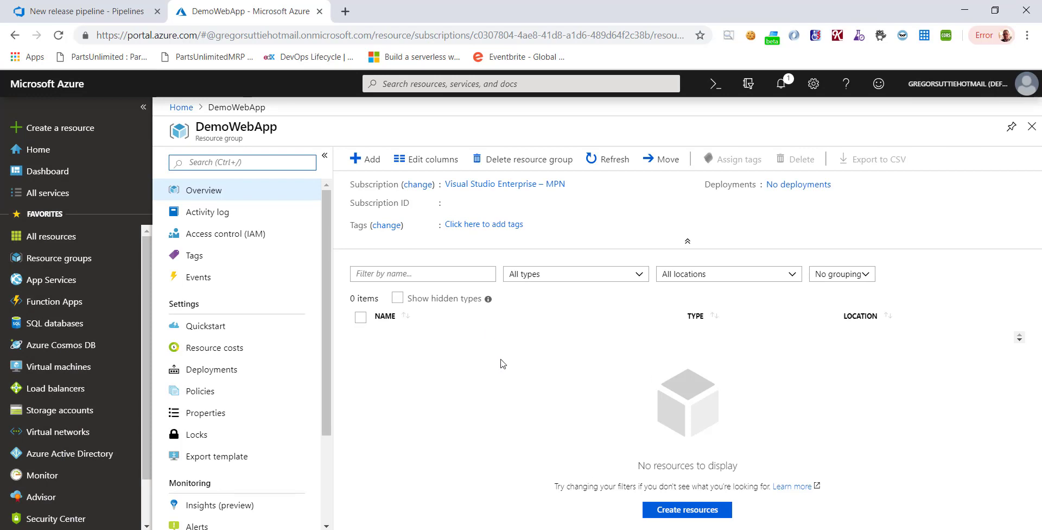
# Step: From the DemoWebApp resource group, find App Service Plan in the marketplace and start creating one
pyautogui.click(369, 159)
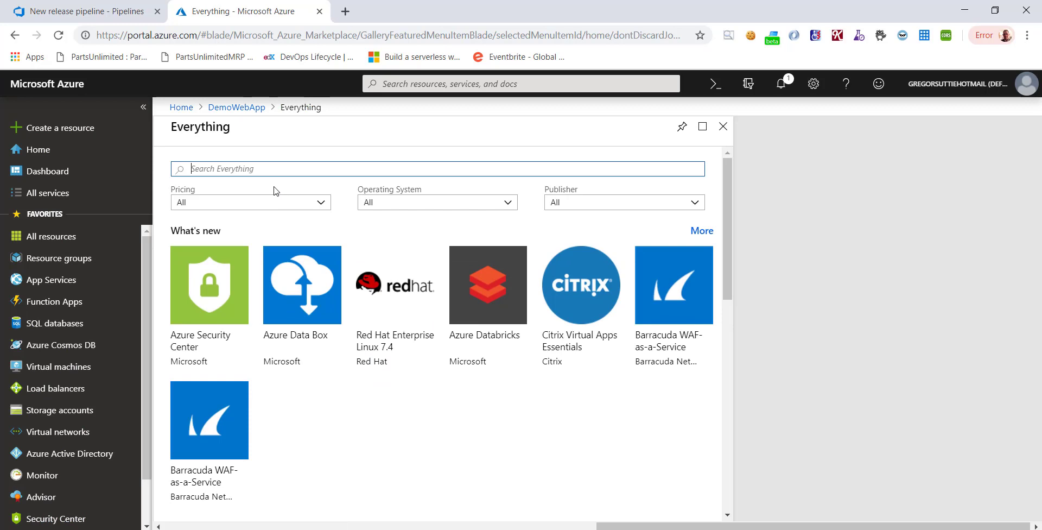
pyautogui.write('rea')
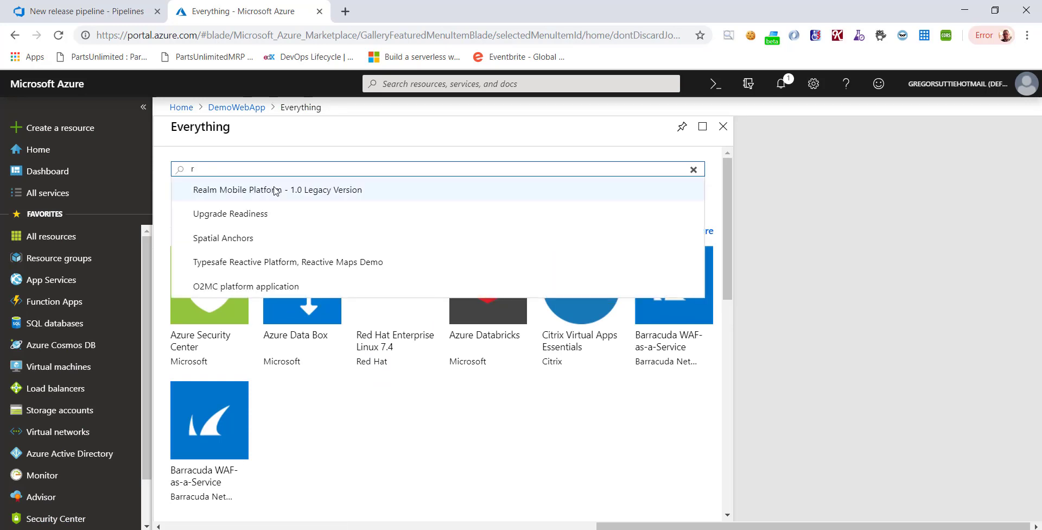
pyautogui.press('BackSpace')
pyautogui.write('app servi')
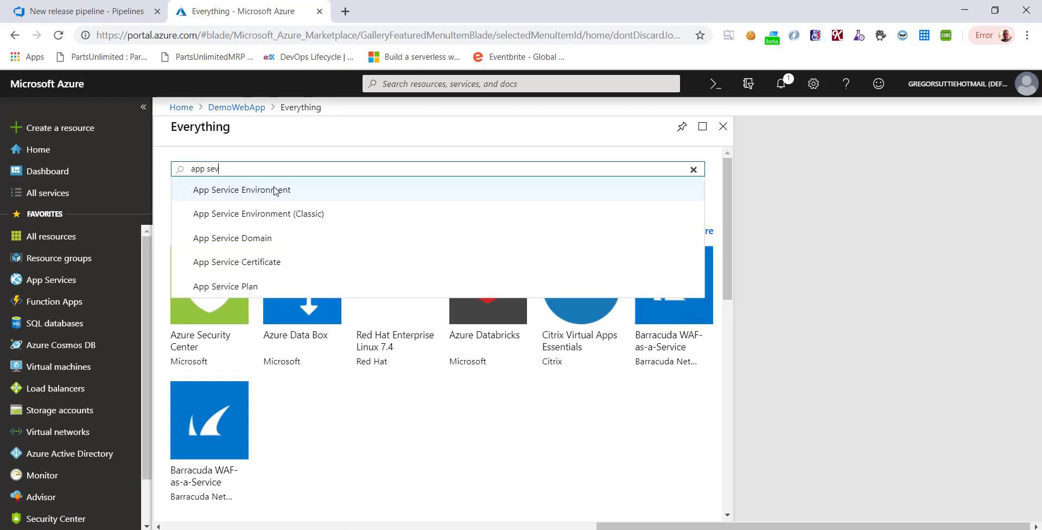
pyautogui.write('ce')
pyautogui.click(242, 286)
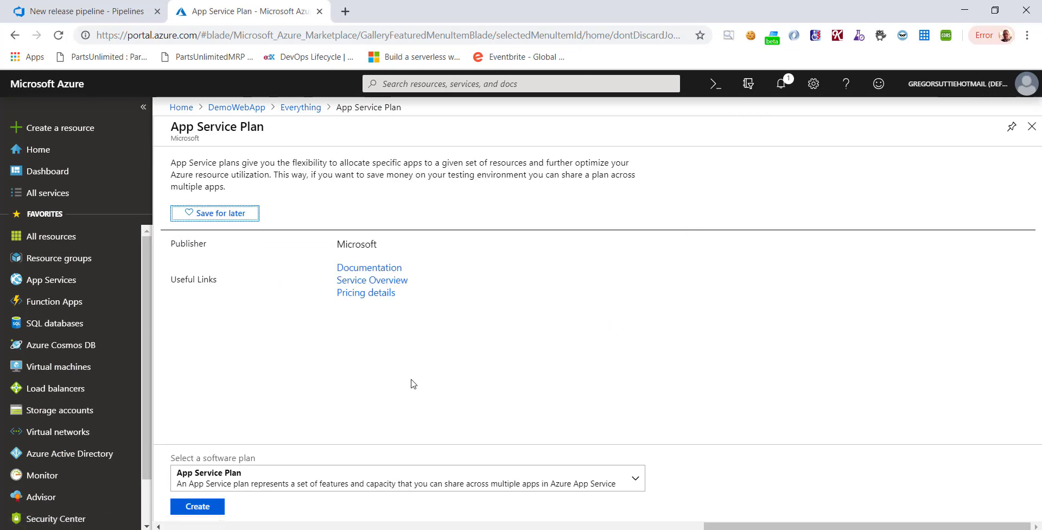
pyautogui.click(215, 506)
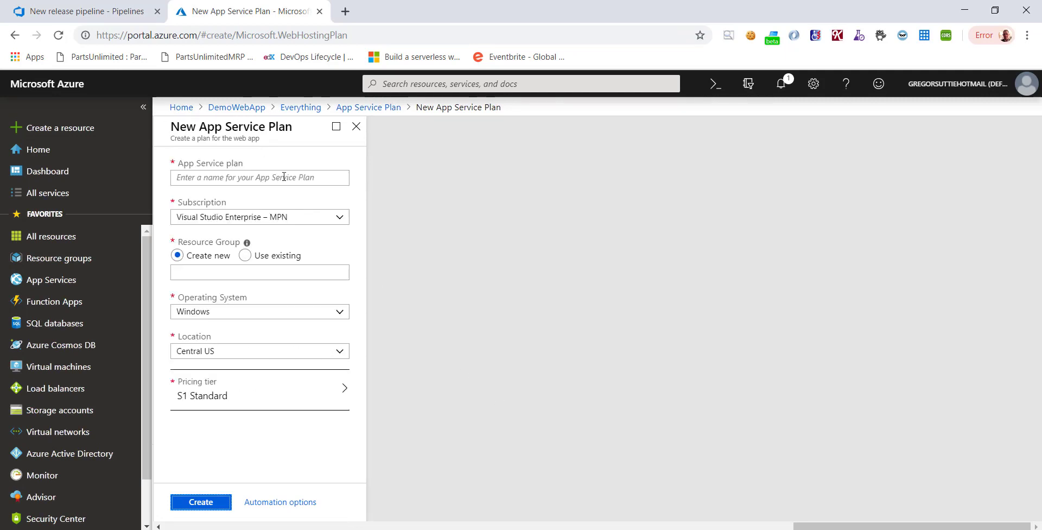
# Step: Name the App Service plan demoweapp and assign it to the existing DemoWebApp resource group
pyautogui.click(284, 177)
pyautogui.write('demo')
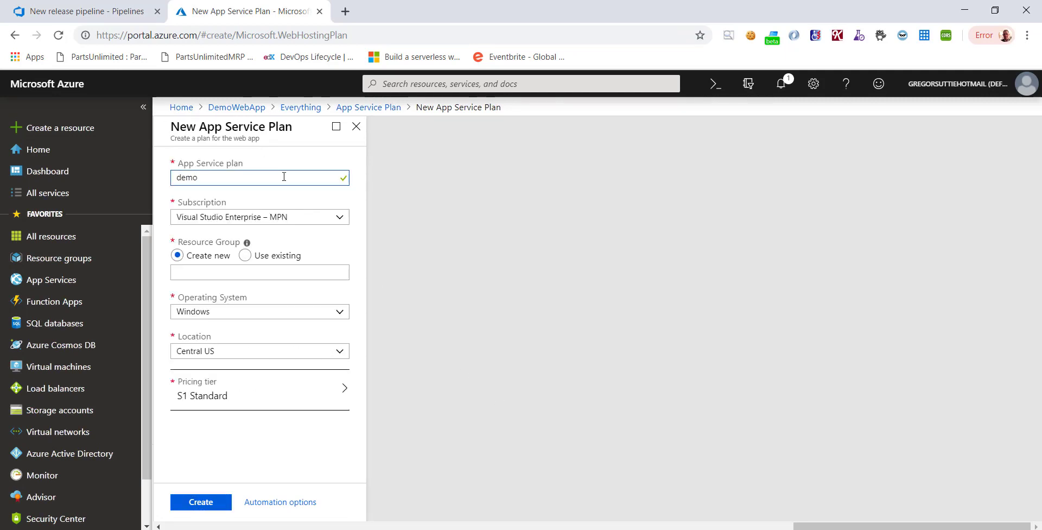
pyautogui.write('wep')
pyautogui.write('pp')
pyautogui.click(245, 256)
pyautogui.click(329, 272)
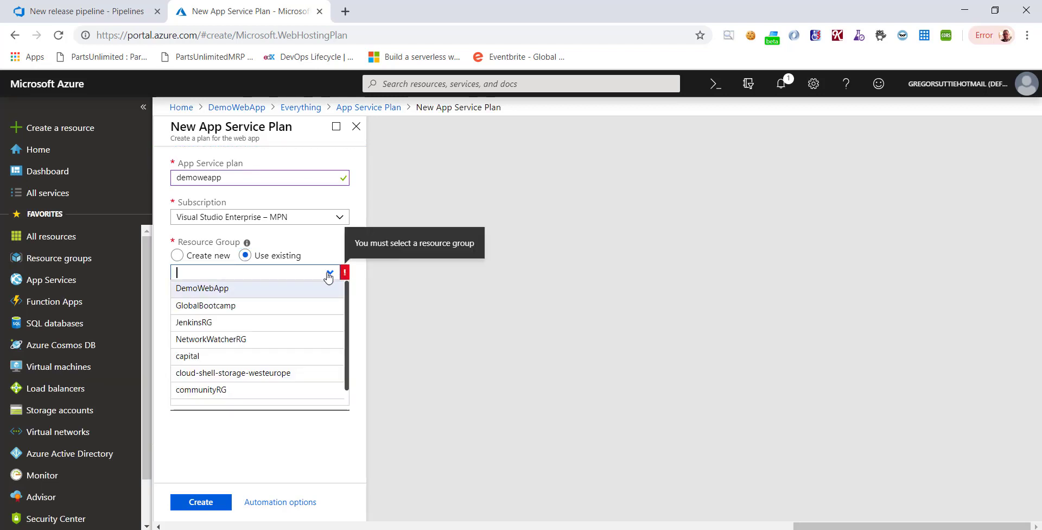
pyautogui.click(286, 297)
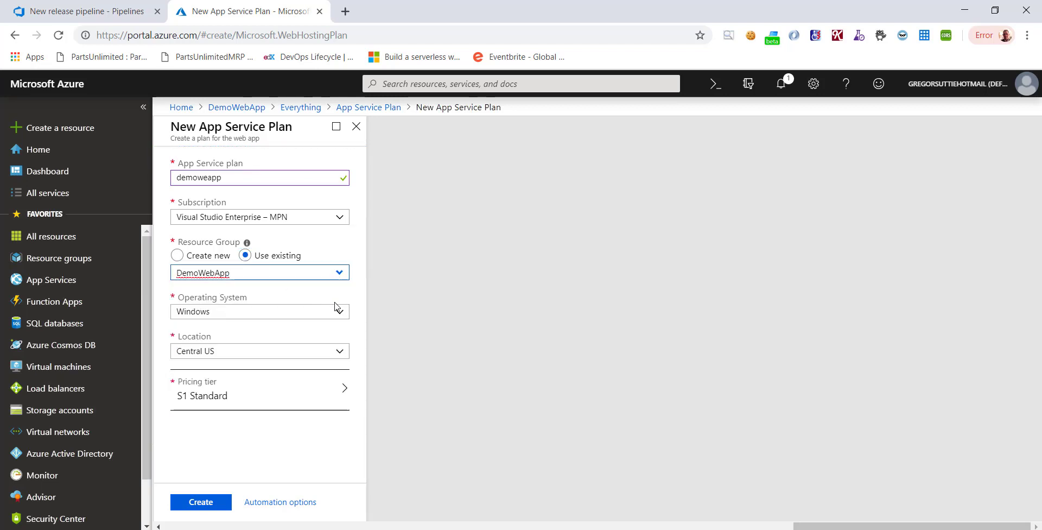
# Step: Set the plan's location to West Europe and its pricing tier to D1 Shared, and create the plan
pyautogui.click(346, 354)
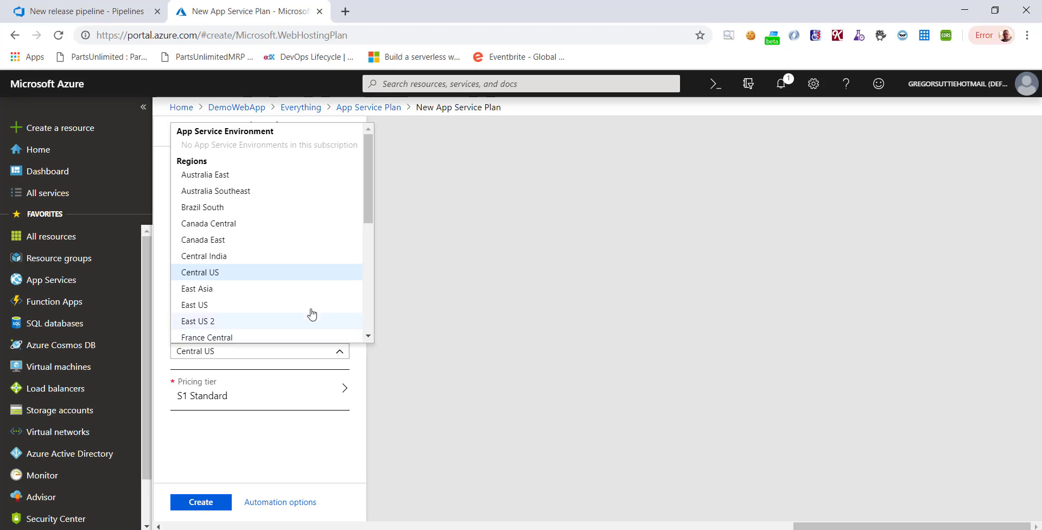
pyautogui.scroll(-5, 278, 297)
pyautogui.click(274, 295)
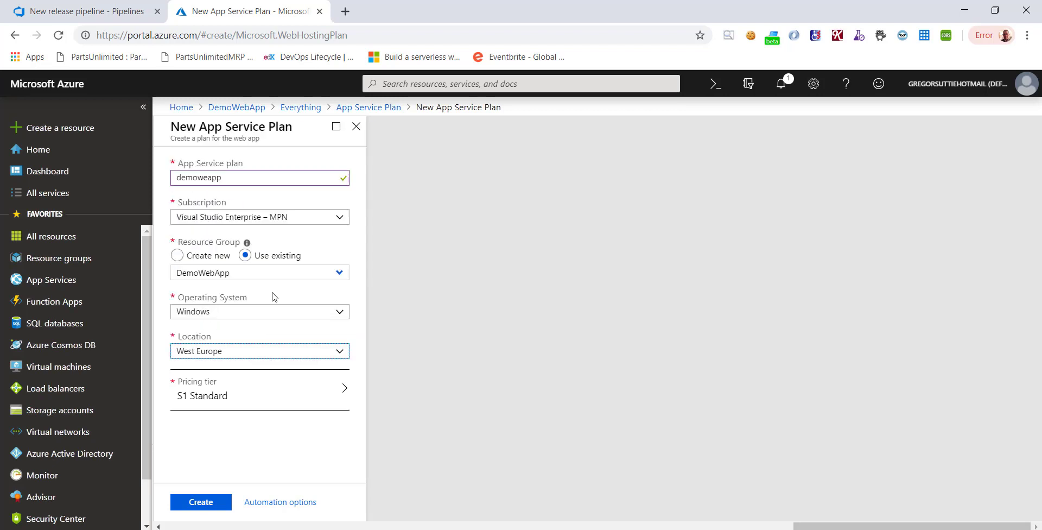
pyautogui.click(329, 391)
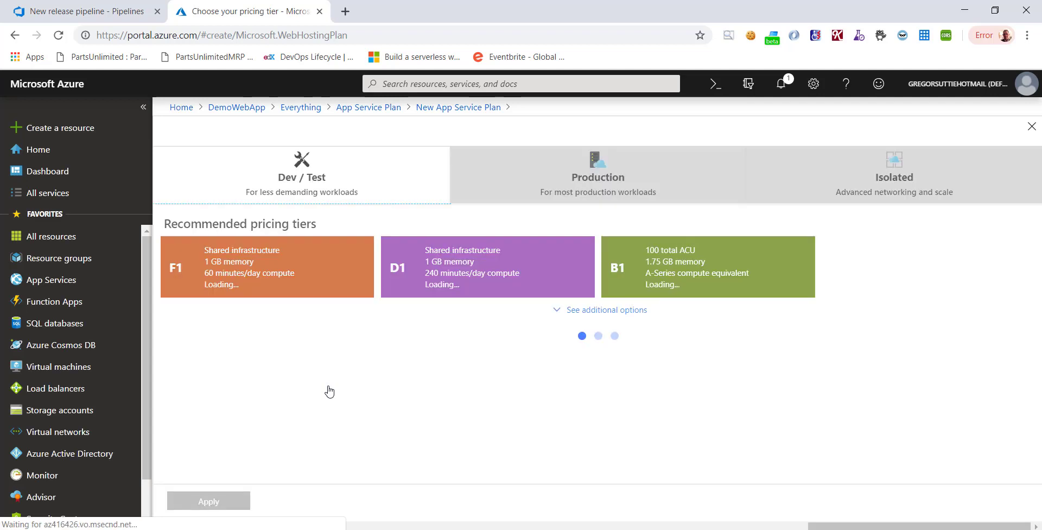
pyautogui.click(200, 500)
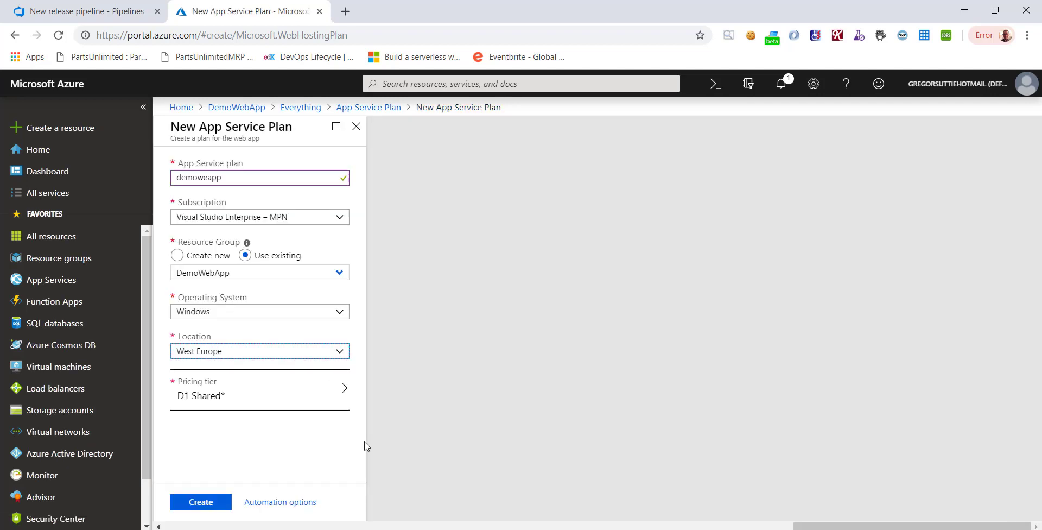
pyautogui.click(209, 508)
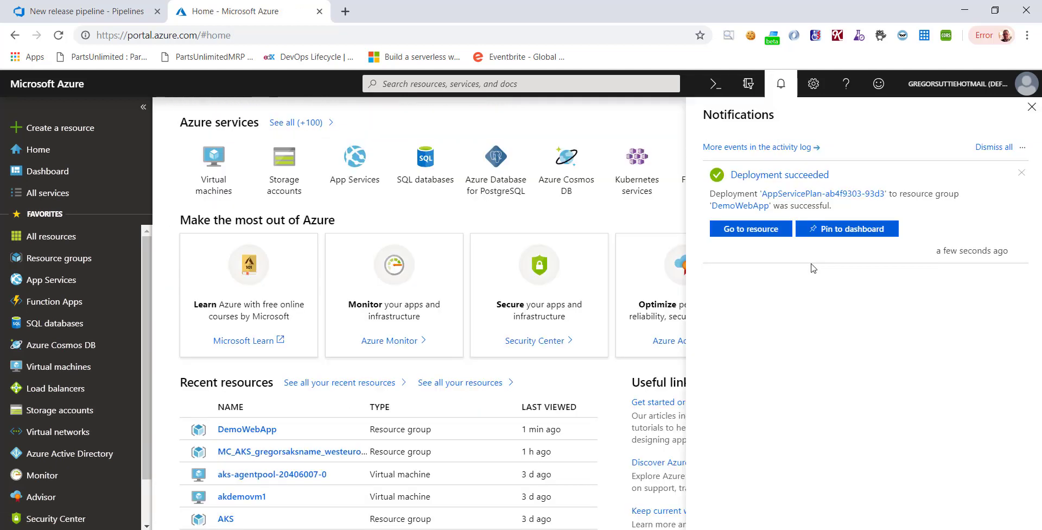
# Step: From the DemoWebApp resource group, find Web App in the marketplace and start creating one
pyautogui.click(760, 229)
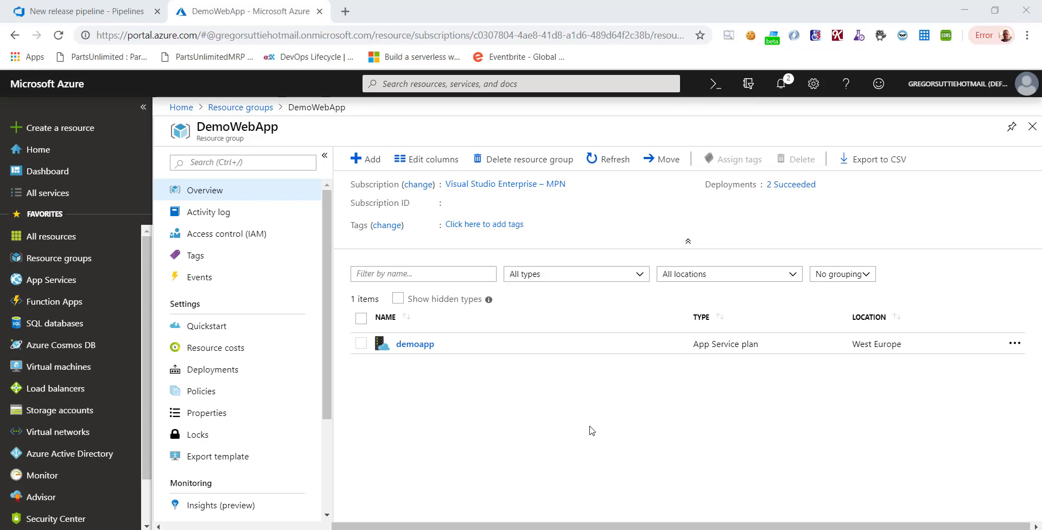
pyautogui.click(365, 163)
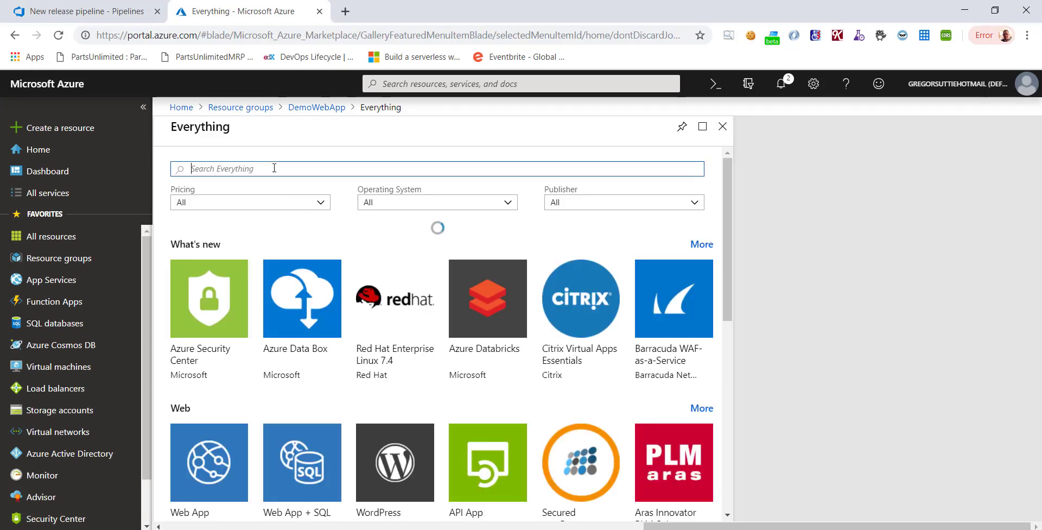
pyautogui.write('app service')
pyautogui.click(277, 298)
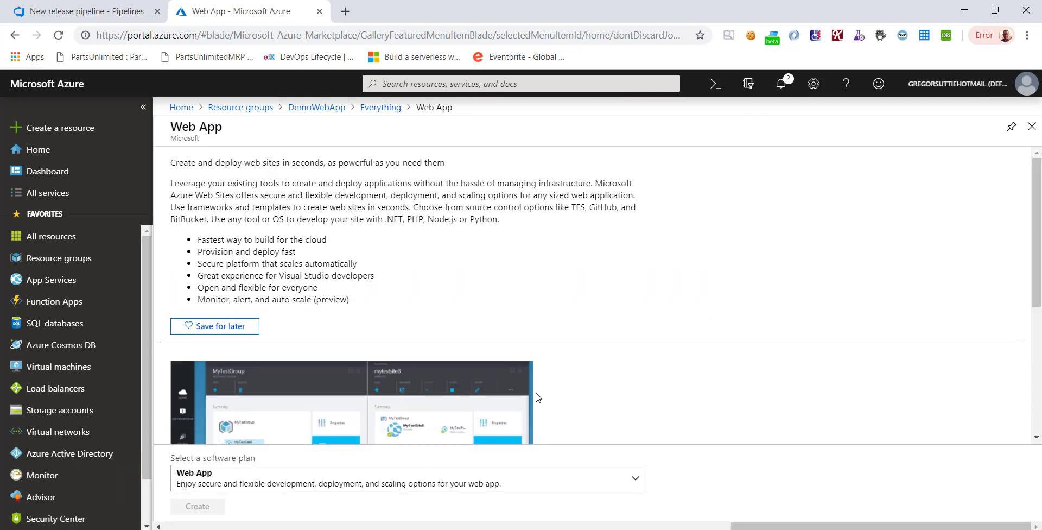
pyautogui.press('Return')
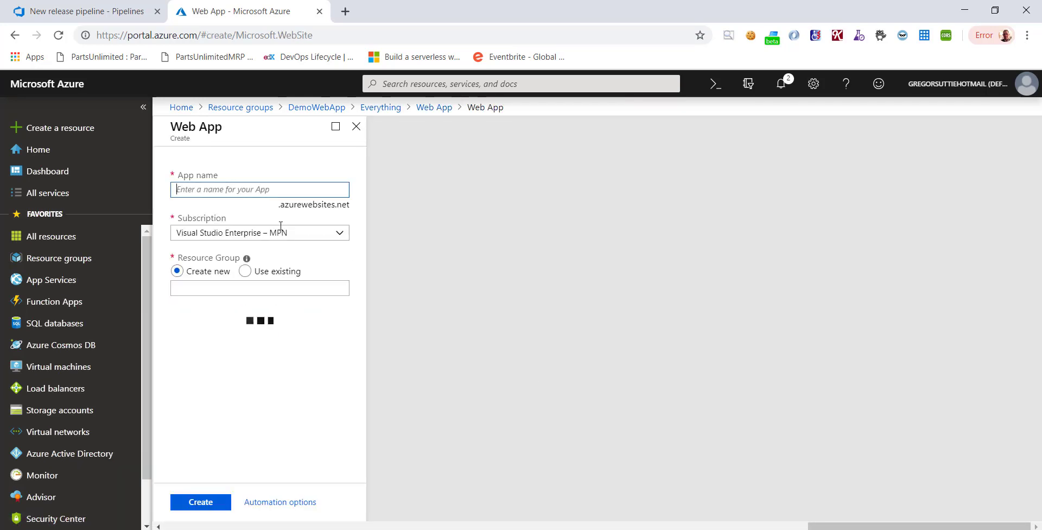
# Step: Name the web app demowebappmvc, using the existing DemoWebApp resource group and the demoapp App Service plan in West Europe
pyautogui.write('demowebappmvc')
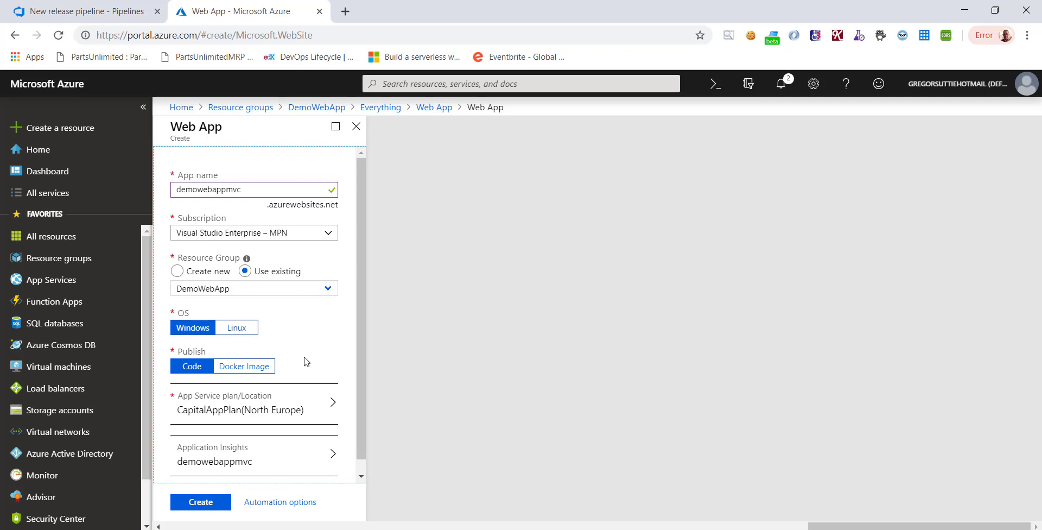
pyautogui.scroll(-1, 307, 361)
pyautogui.click(314, 387)
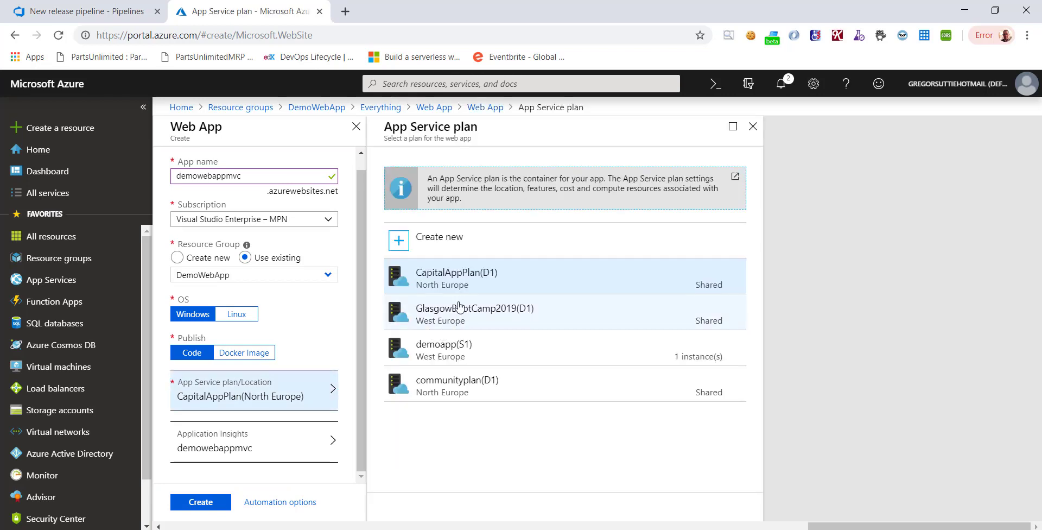
pyautogui.click(457, 347)
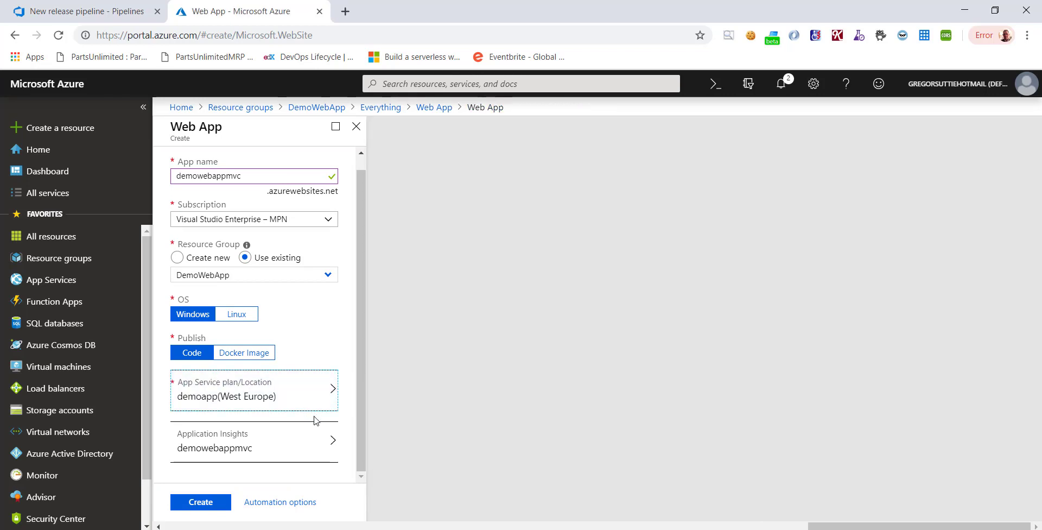
pyautogui.click(340, 446)
pyautogui.click(338, 445)
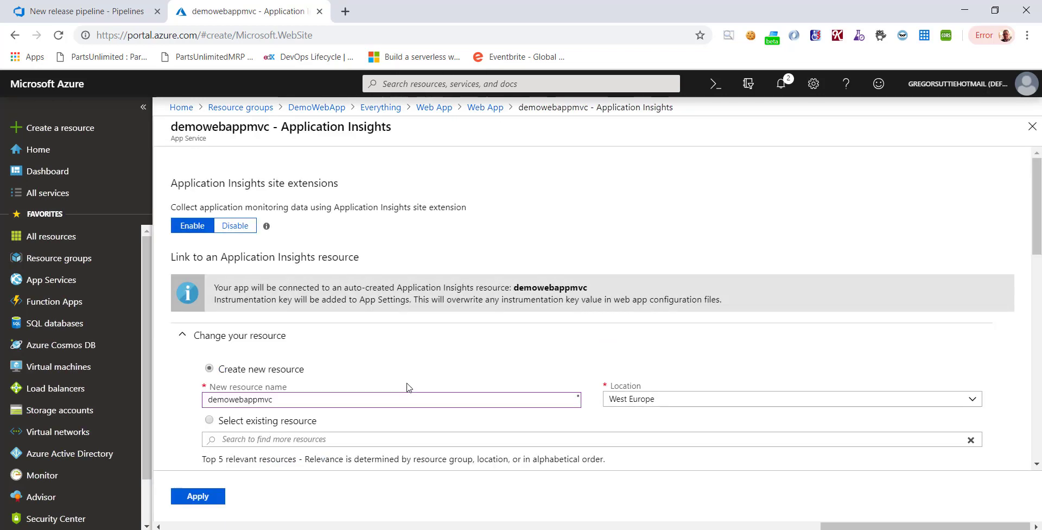
pyautogui.click(235, 225)
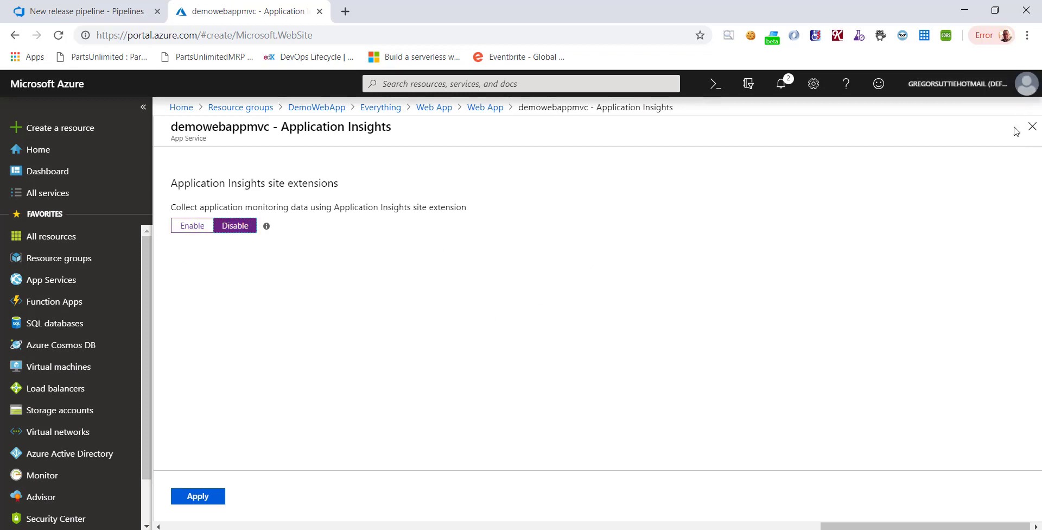
pyautogui.click(1031, 126)
pyautogui.click(587, 110)
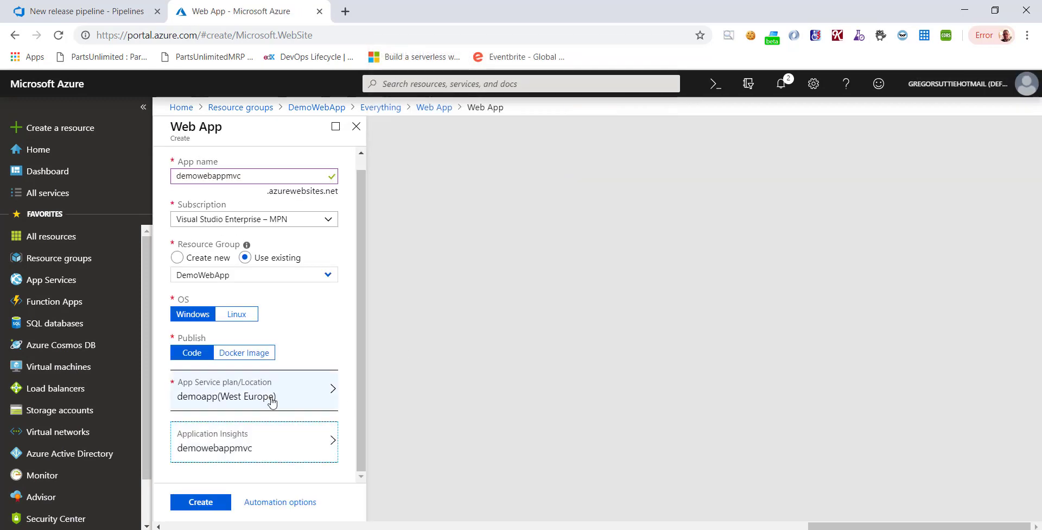
# Step: Submit the configured demowebappmvc web app for creation
pyautogui.click(200, 501)
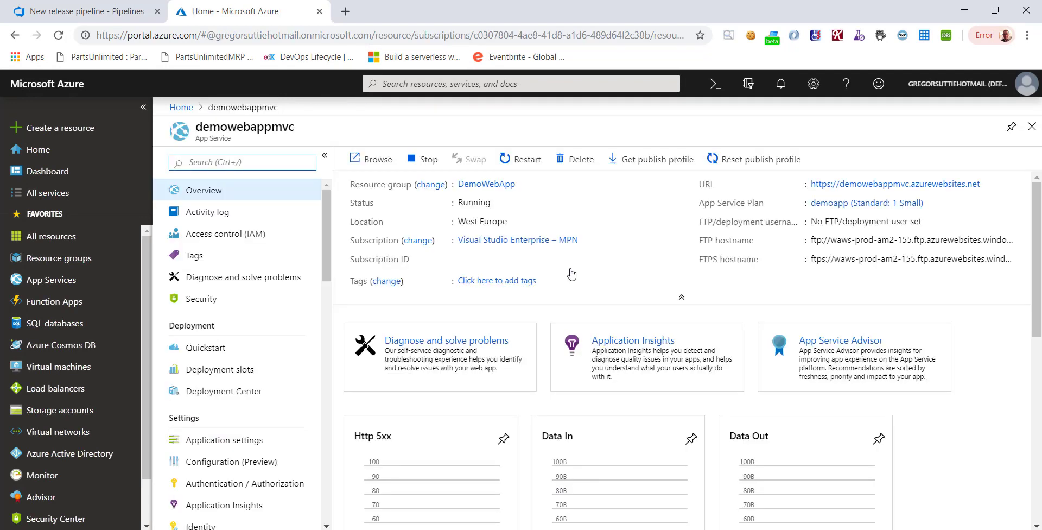
# Step: Switch to Azure DevOps, refresh the Azure App Service Deploy task's list of app services, and select demowebappmvc as the App Service name
pyautogui.hotkey('ctrl', 'Tab')
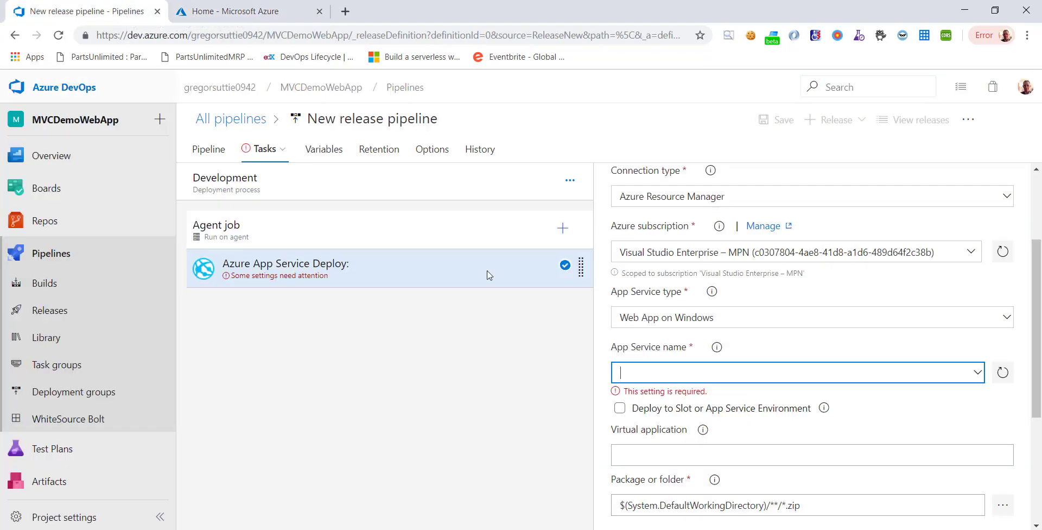
pyautogui.click(1003, 375)
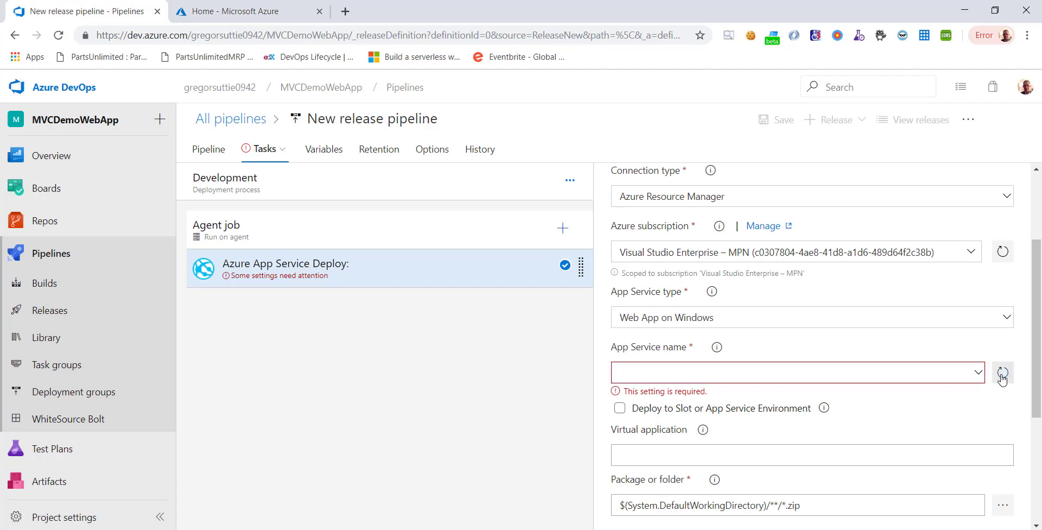
pyautogui.click(977, 372)
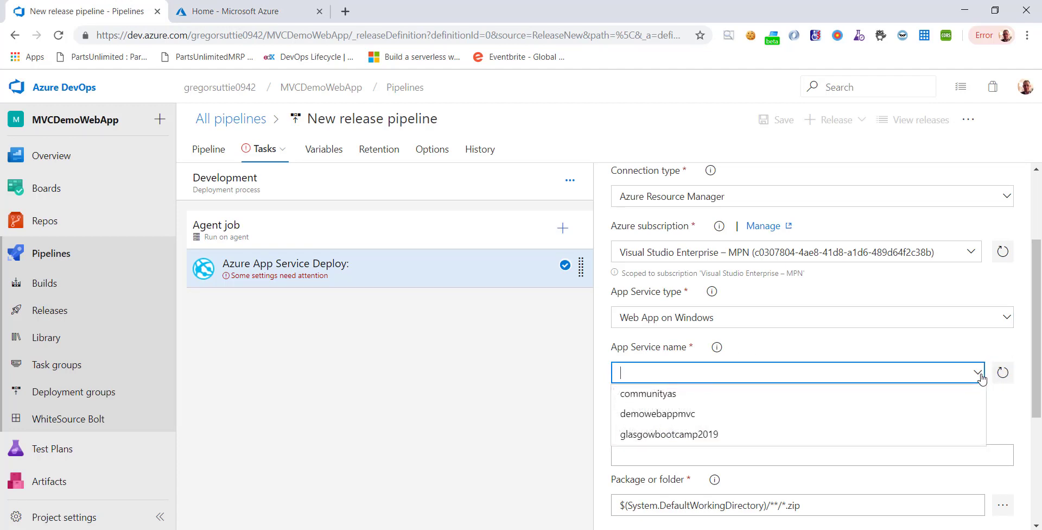
pyautogui.click(725, 416)
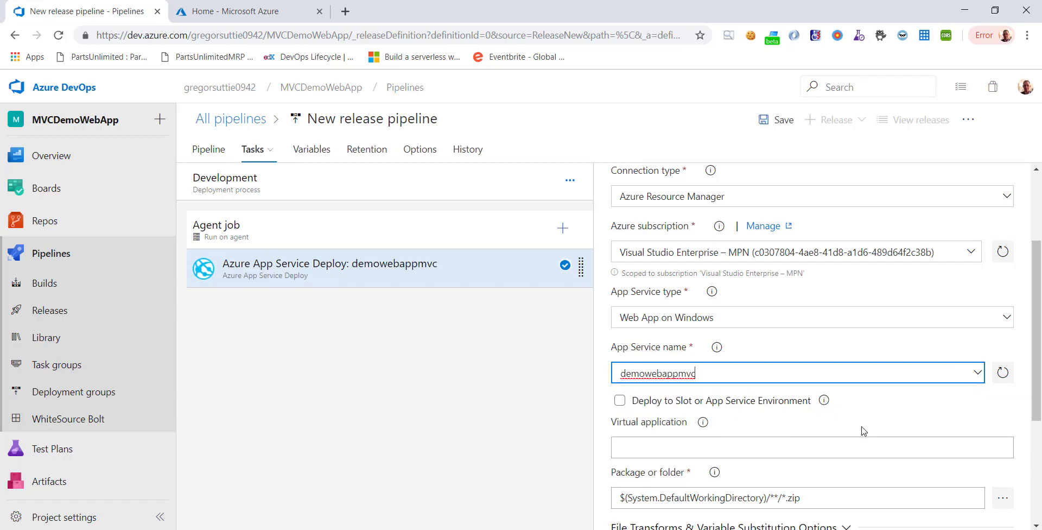
# Step: Save the new release pipeline with its configured Azure App Service Deploy task
pyautogui.scroll(-3, 864, 430)
pyautogui.scroll(4, 860, 428)
pyautogui.click(776, 125)
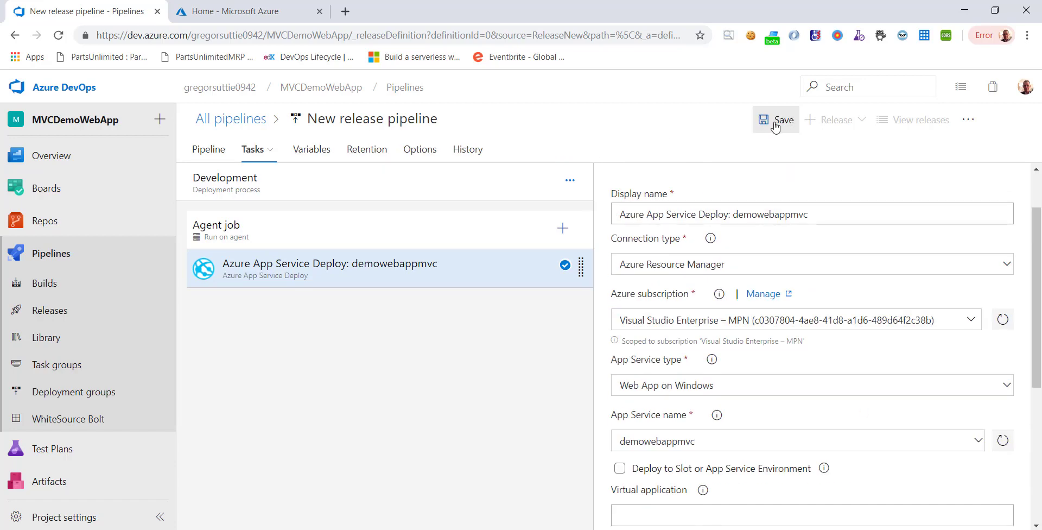
pyautogui.click(575, 383)
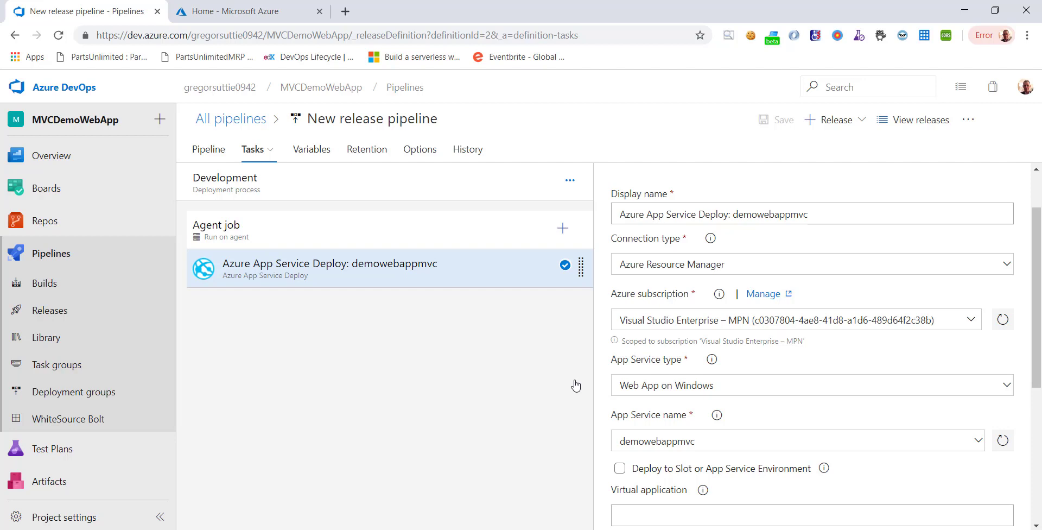
# Step: Rename the release pipeline as MVCDemoWebapp and save the change
pyautogui.click(429, 120)
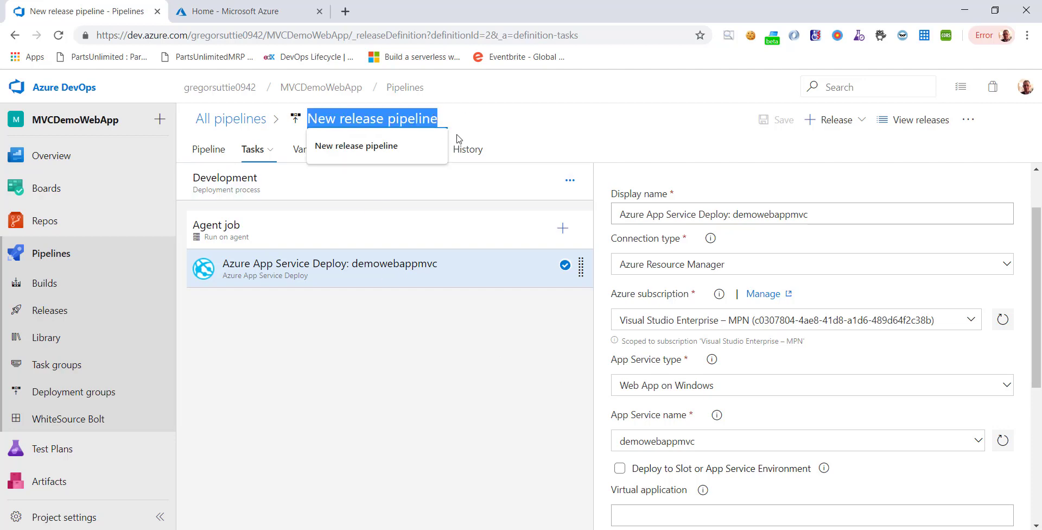
pyautogui.write('MV')
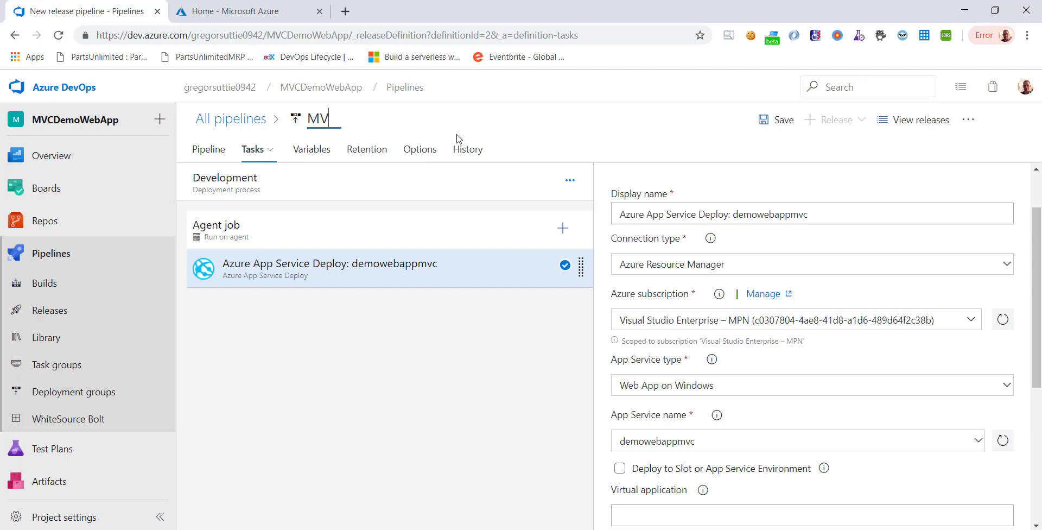
pyautogui.write('CDemoWebapp')
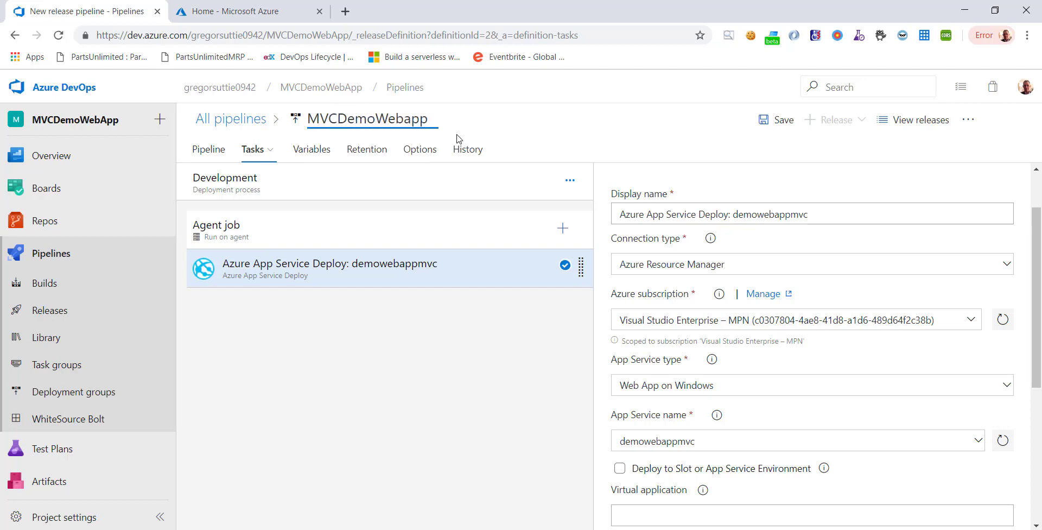
pyautogui.click(681, 123)
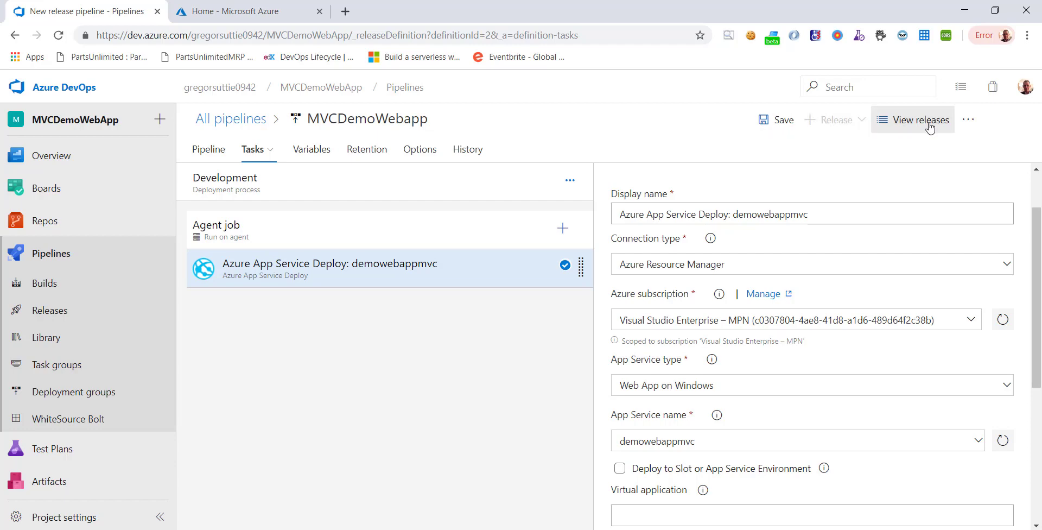
pyautogui.click(763, 121)
pyautogui.click(577, 355)
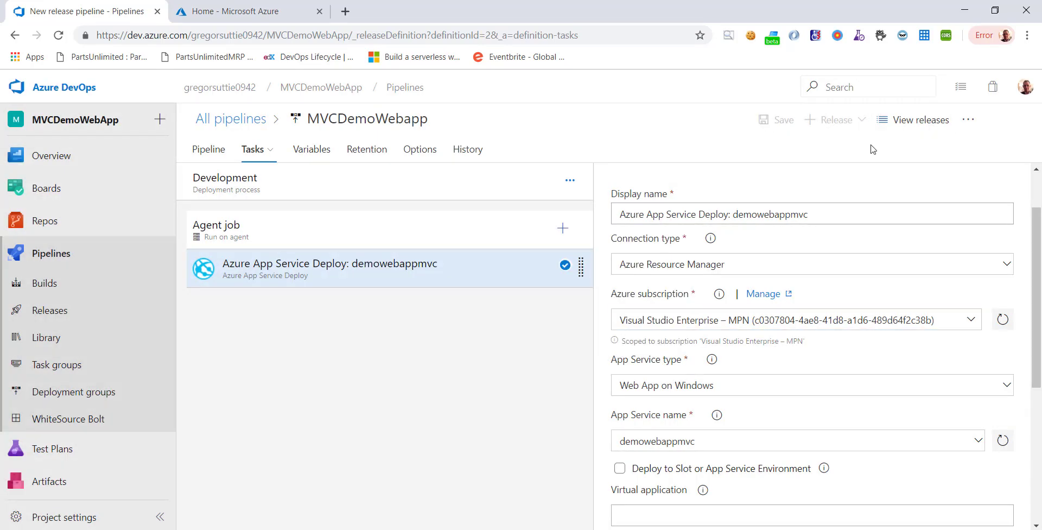
# Step: Create a release from the MVCDemoWebapp pipeline with the Development stage's trigger changed from automated to manual
pyautogui.click(861, 120)
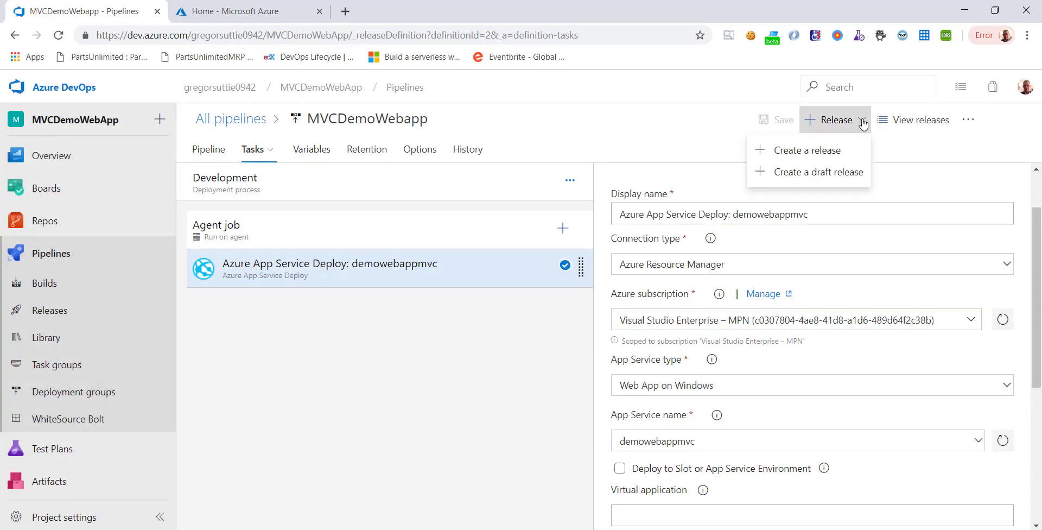
pyautogui.click(832, 151)
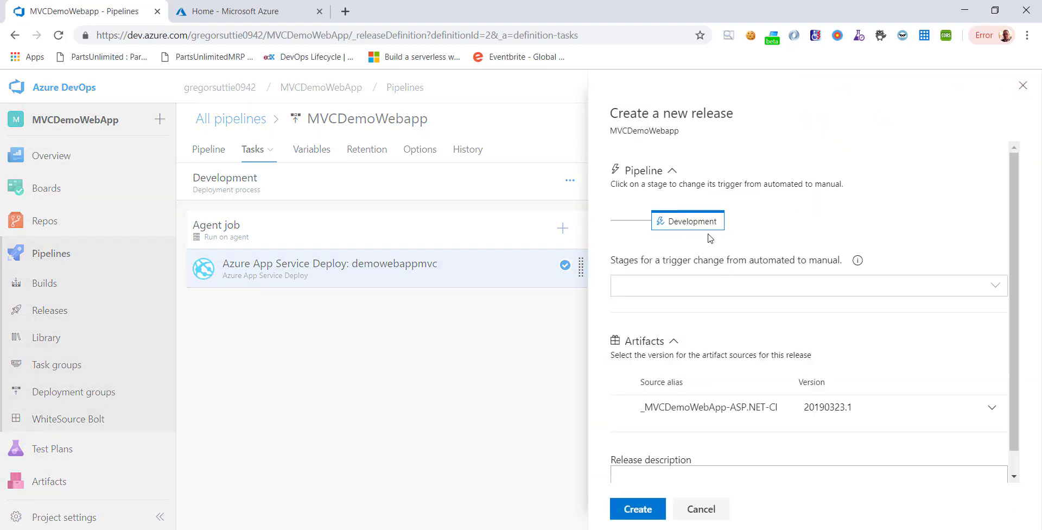
pyautogui.click(702, 222)
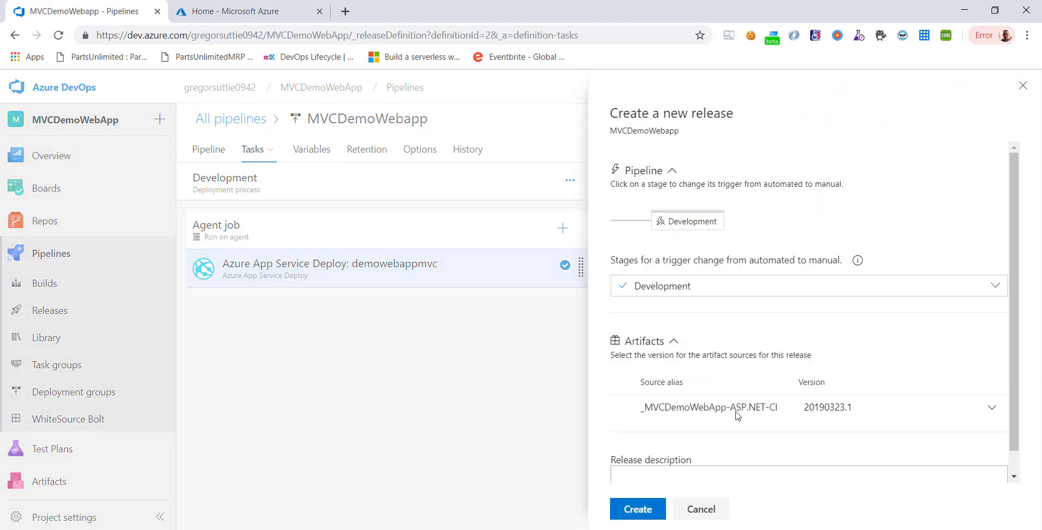
pyautogui.click(643, 513)
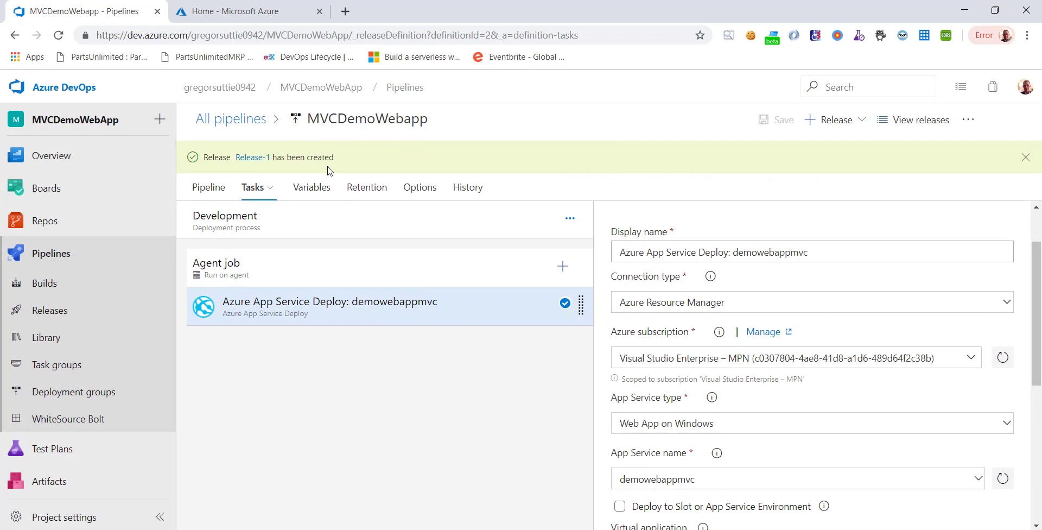
# Step: Open the newly created release and deploy it to the Development stage
pyautogui.click(253, 157)
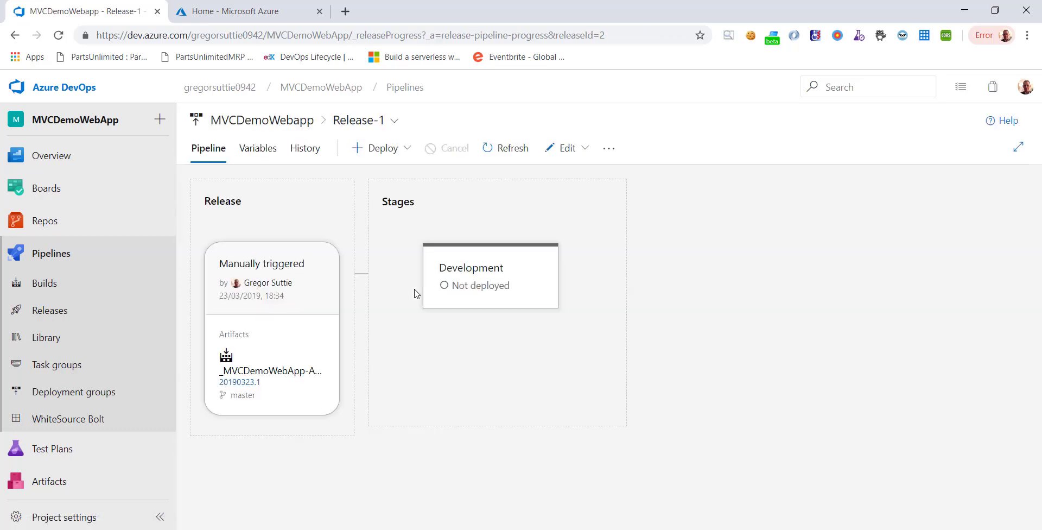
pyautogui.click(462, 288)
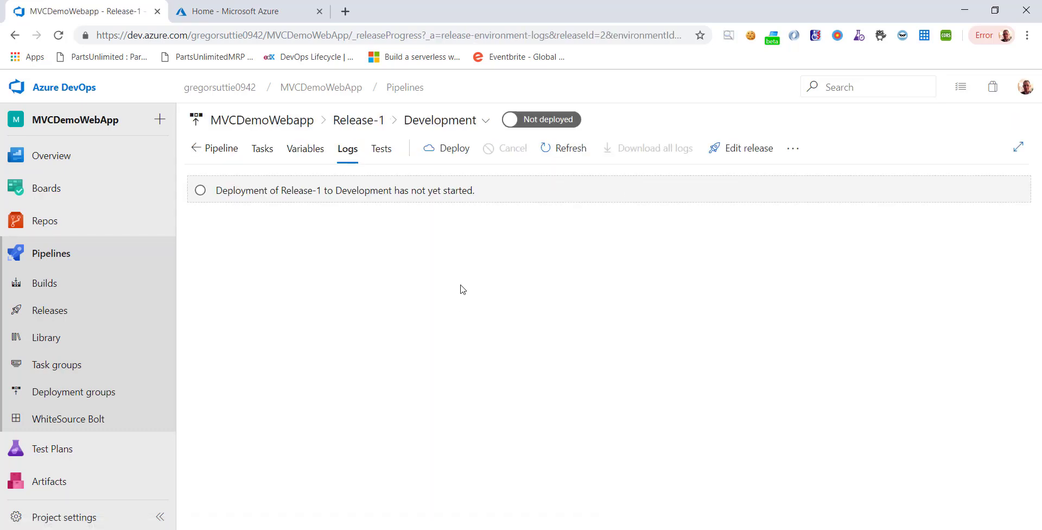
pyautogui.click(444, 148)
pyautogui.click(641, 426)
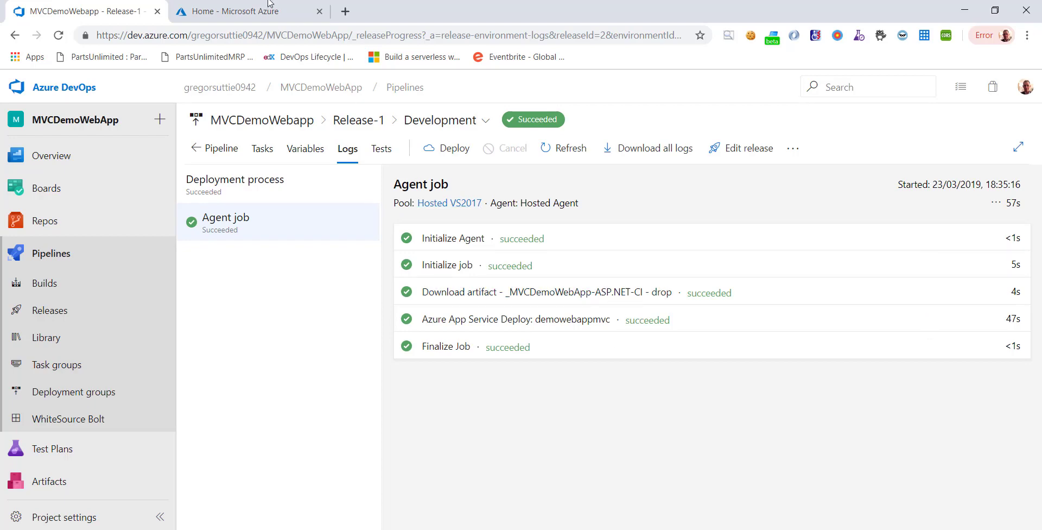
# Step: Switch to the Azure portal, open the demowebappmvc site URL to check the deployed app, and close the site and portal pages
pyautogui.click(228, 12)
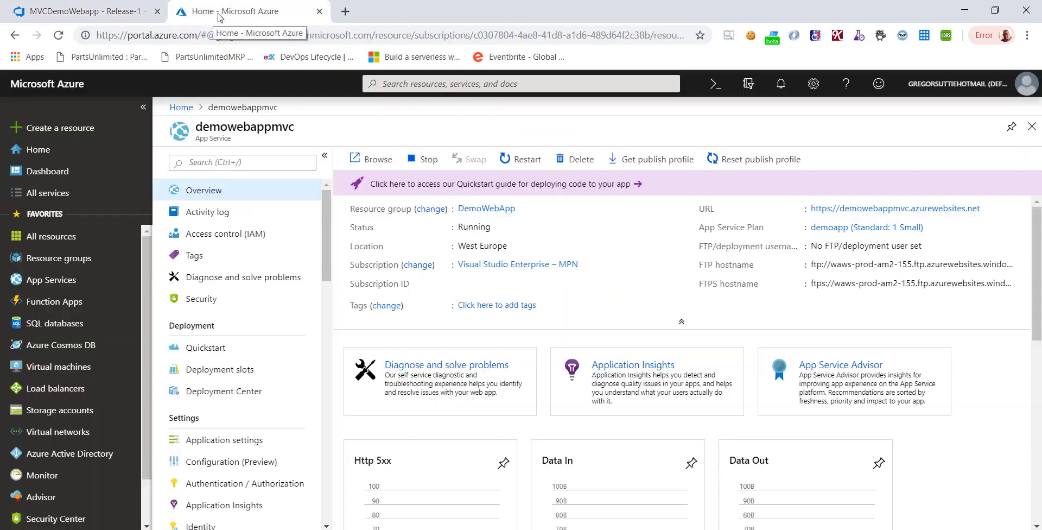
pyautogui.click(907, 212)
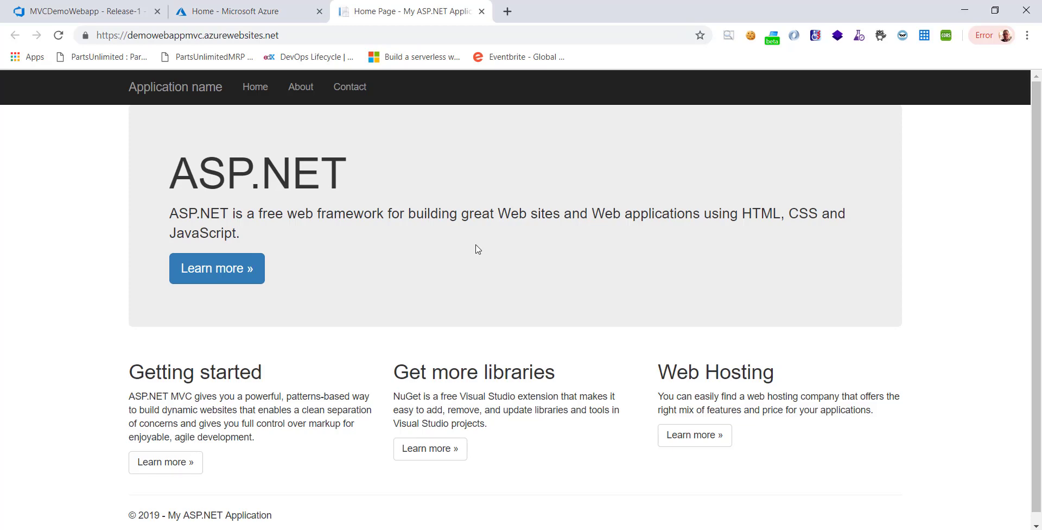
pyautogui.hotkey('ctrl', 'w')
pyautogui.hotkey('ctrl', 'w')
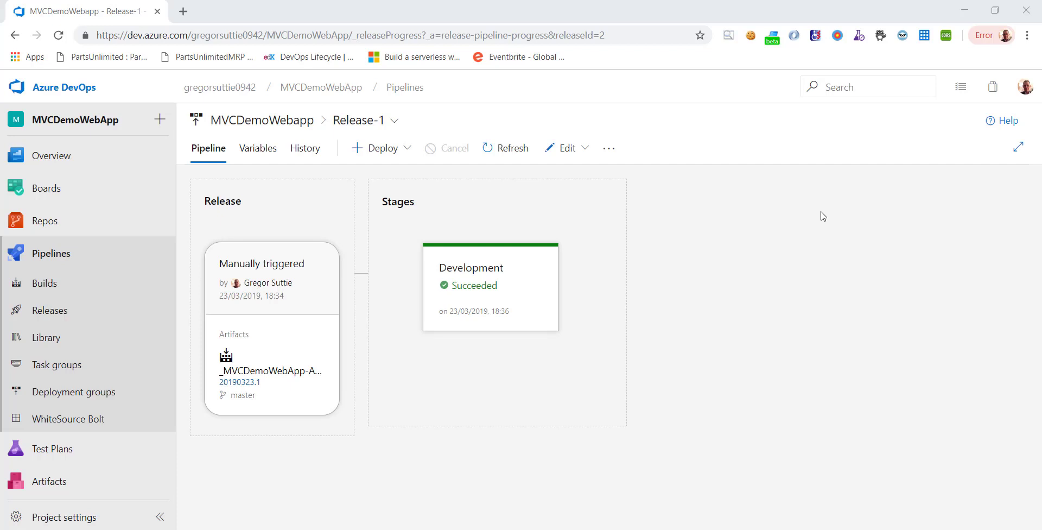